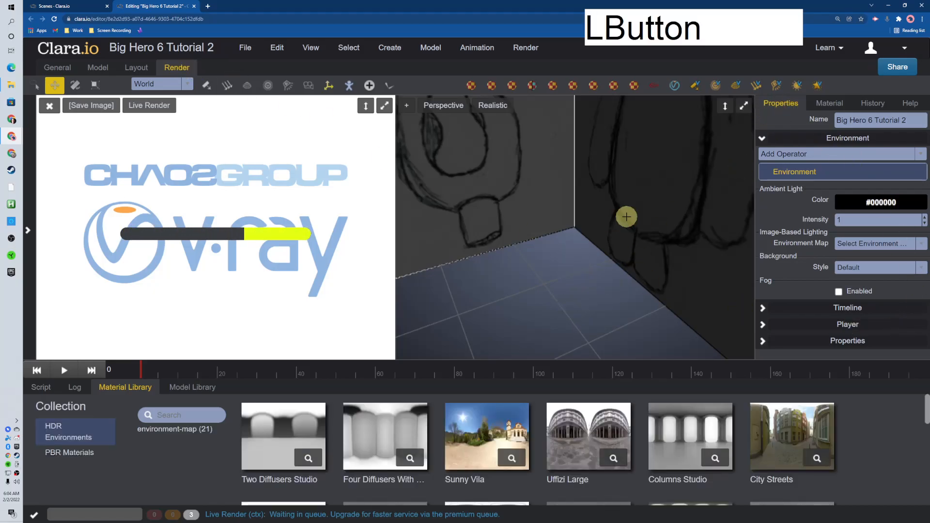
- With no object selected, try an ambient light intensity of 2 for the scene environment and return it to 1
left_click(586, 289)
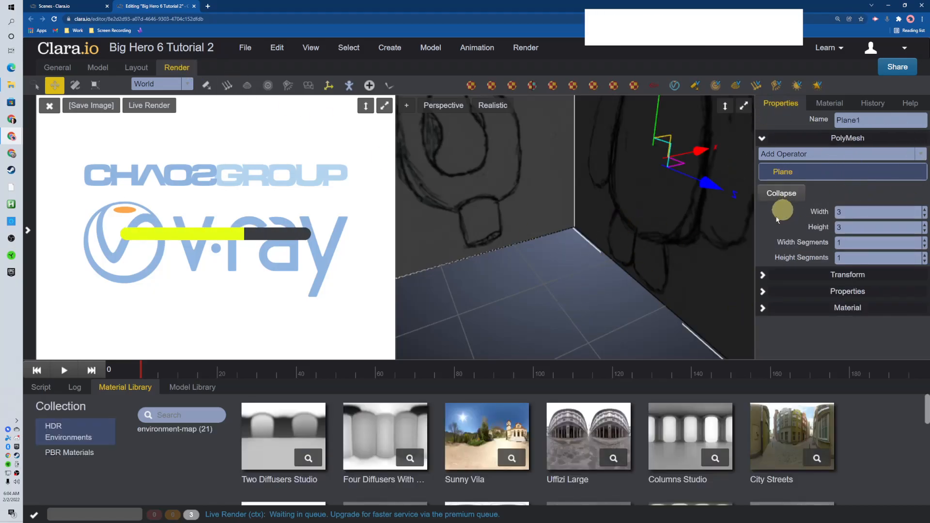
left_click(565, 286)
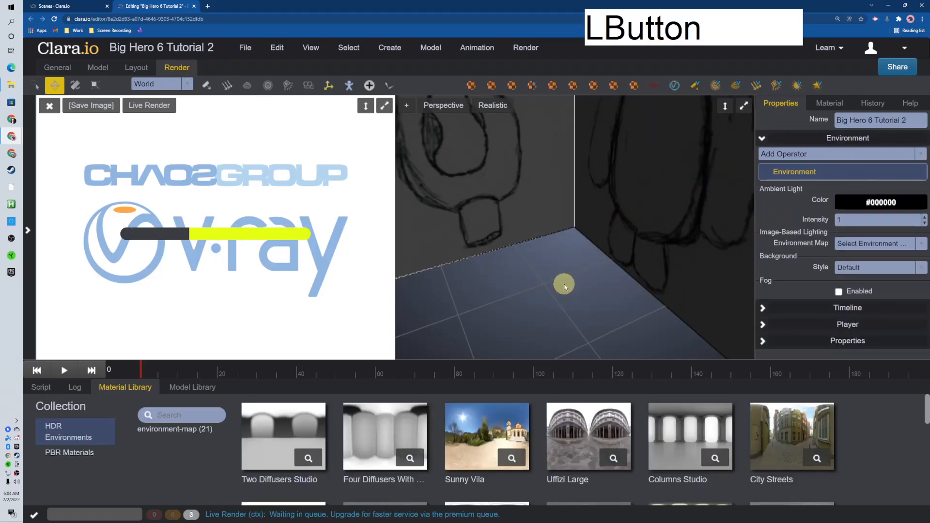
left_click(536, 303)
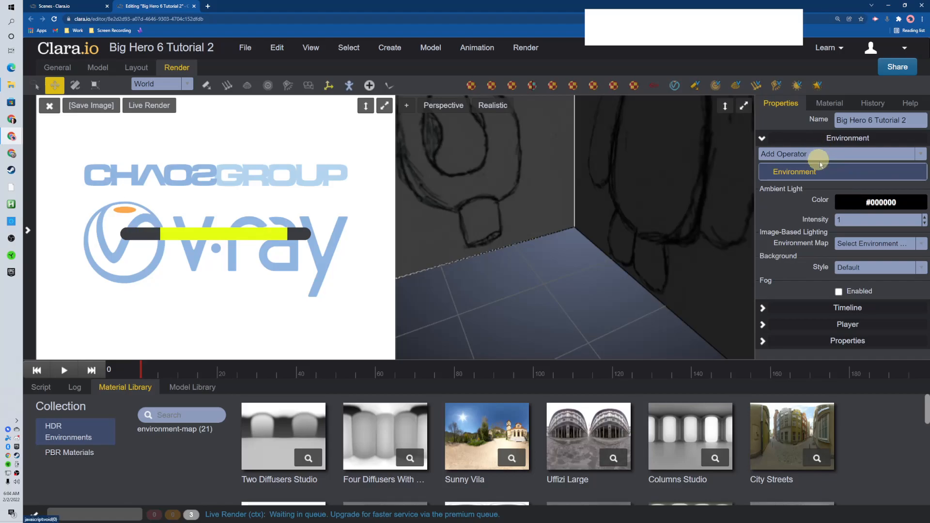
left_click_drag(851, 221, 748, 219)
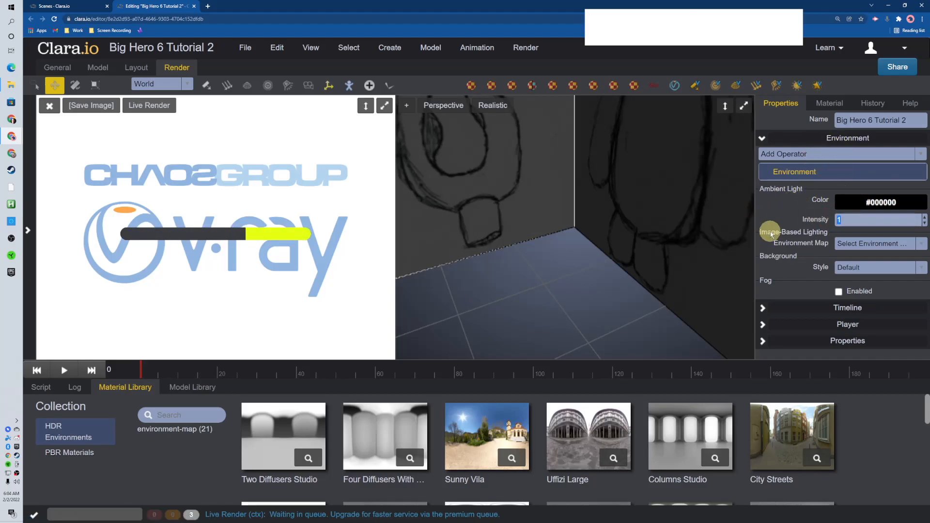
type("2")
key("KP_Enter")
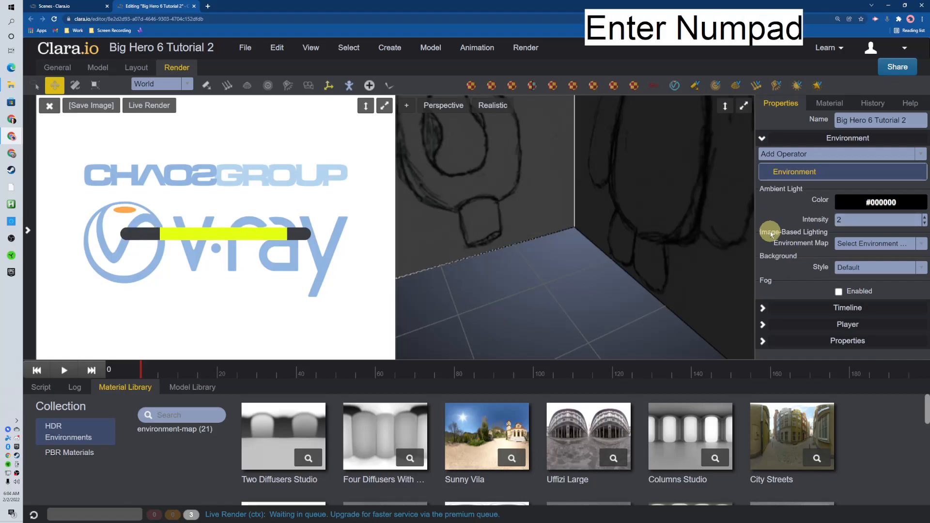
left_click(855, 220)
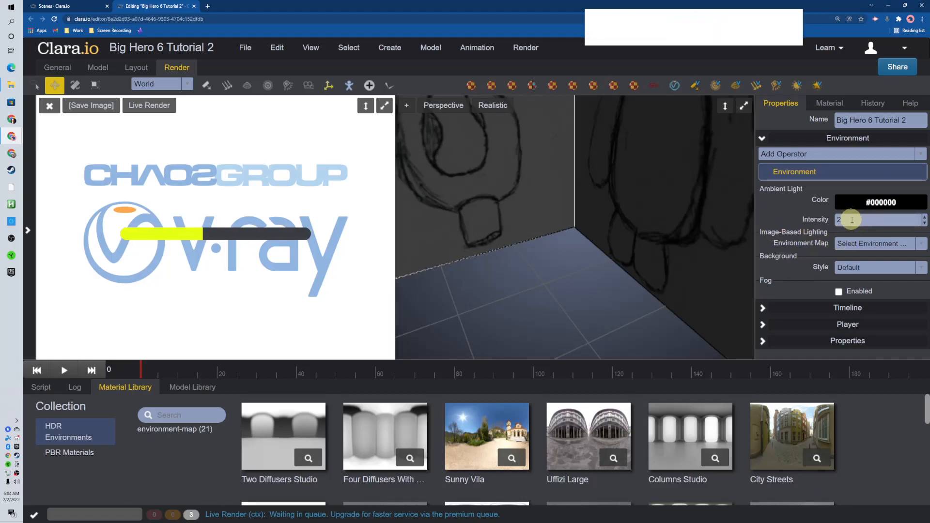
type("1")
key("KP_Enter")
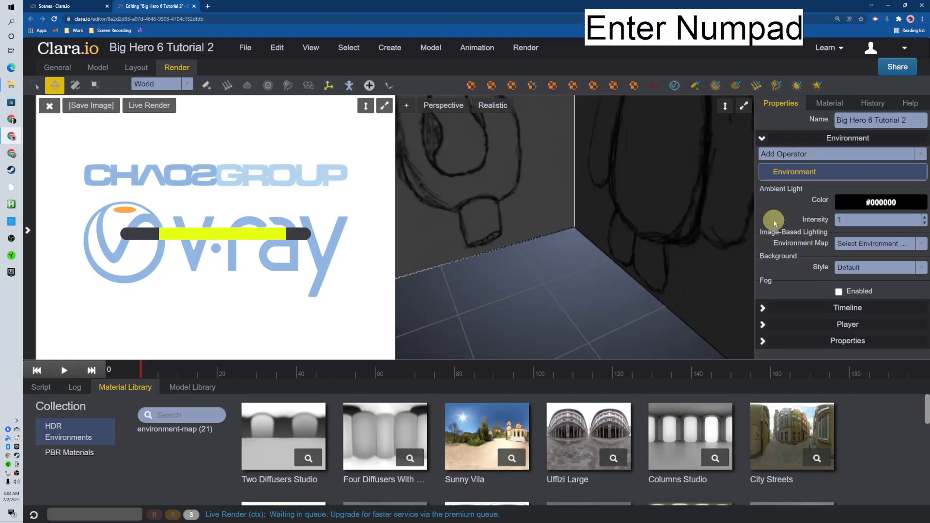
- Change the scene environment's ambient light color to light grey #b7b7b7
left_click(859, 204)
left_click_drag(849, 249, 818, 234)
left_click(597, 305)
scroll(594, 305, "down", 5)
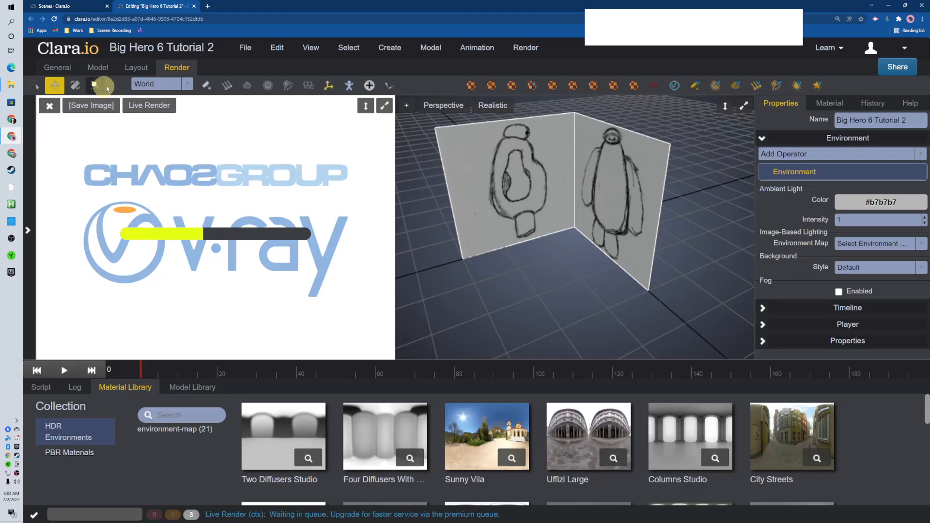
- Switch to the General four-viewport layout and change the first perspective viewport to the Top view
left_click(54, 68)
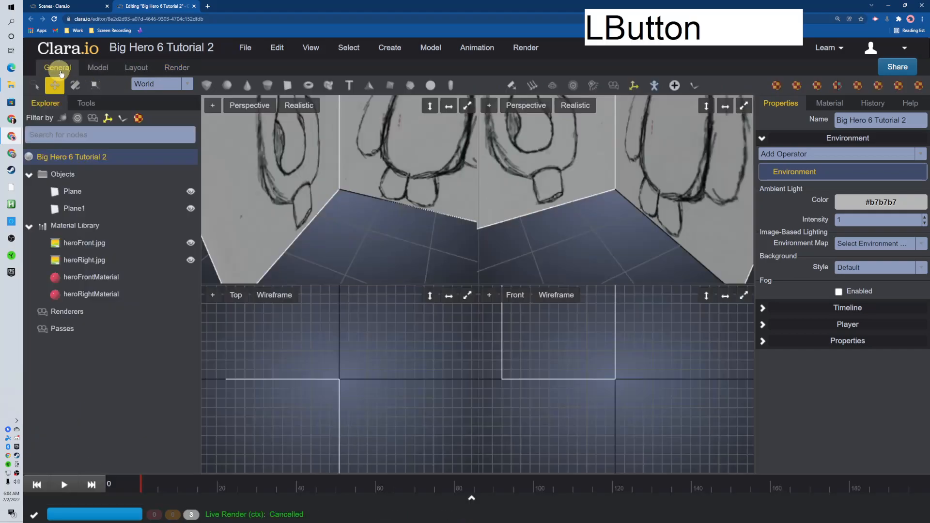
scroll(383, 222, "down", 5)
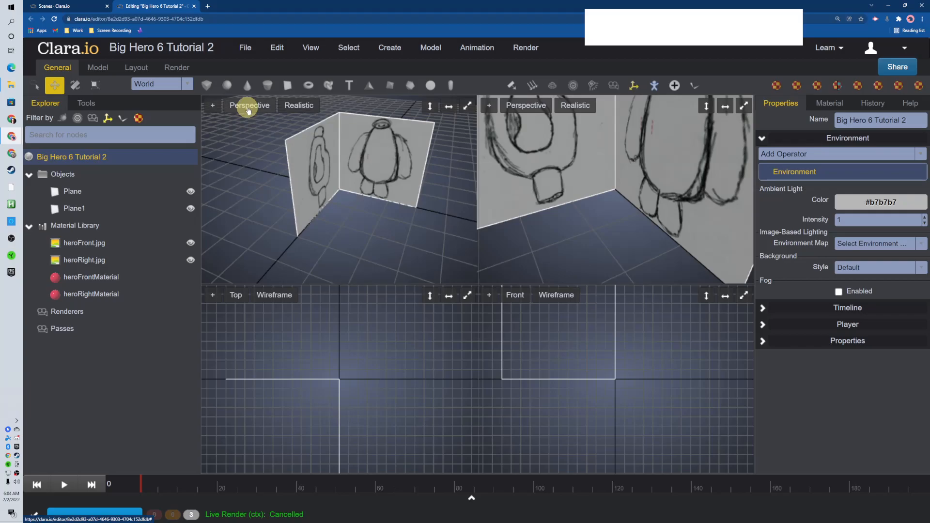
left_click(248, 108)
left_click(250, 195)
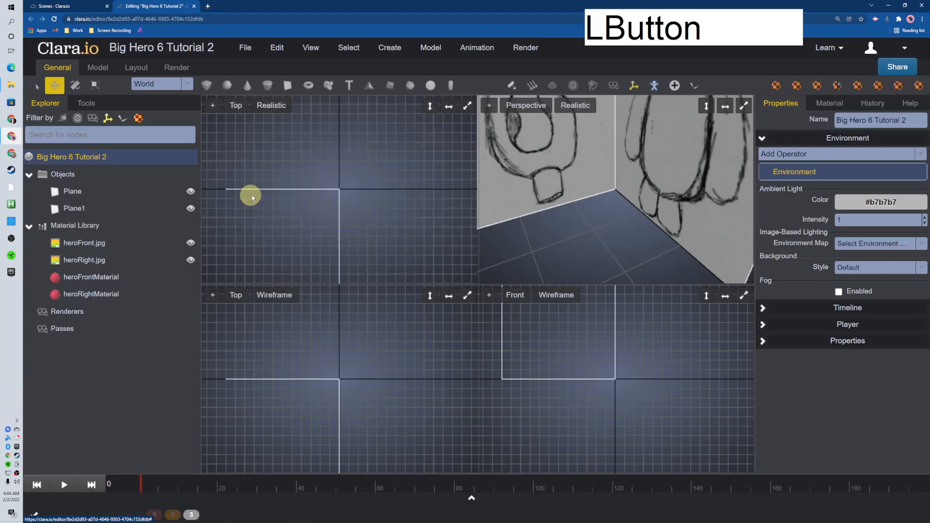
- Change the wireframe Top viewport to the Front view with Realistic shading
left_click(235, 296)
left_click(243, 326)
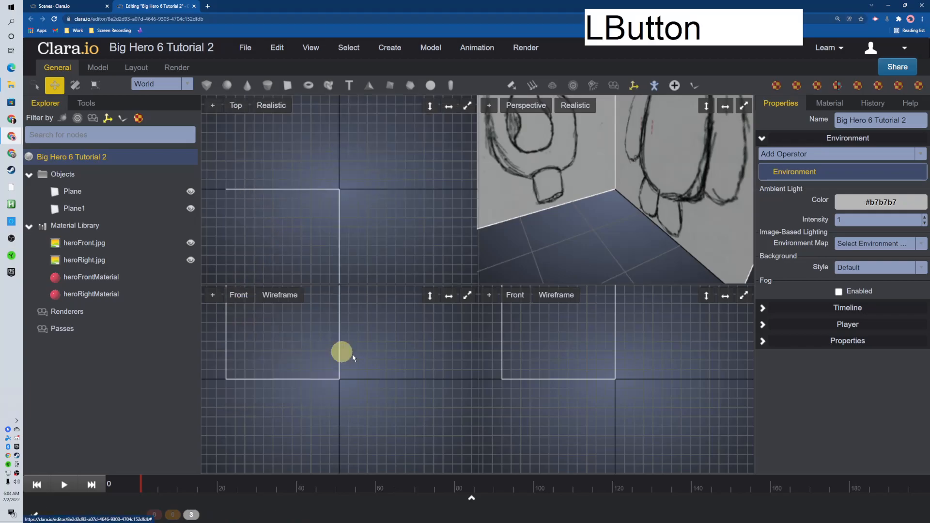
left_click(276, 296)
left_click(274, 311)
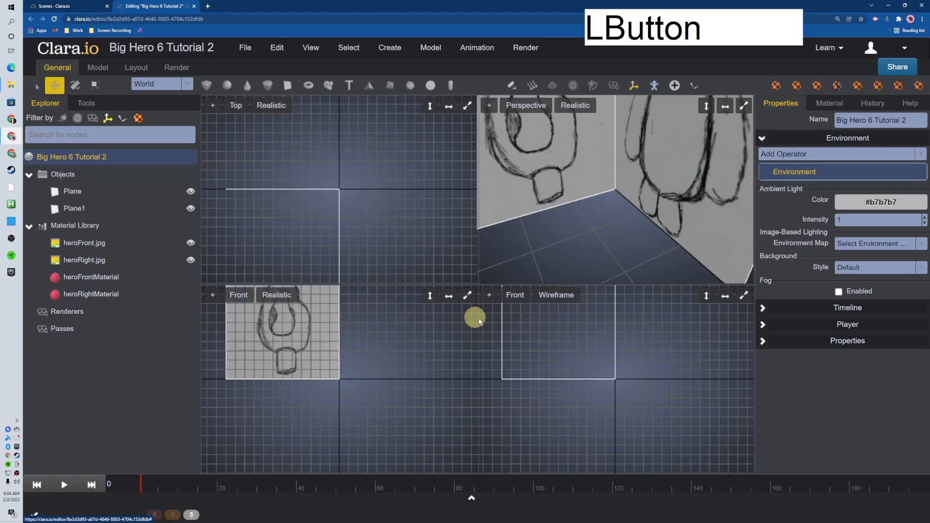
- Give the remaining wireframe viewport Realistic shading and the Left view, with the reference drawings framed in the viewports
key("1")
scroll(385, 221, "down", 2)
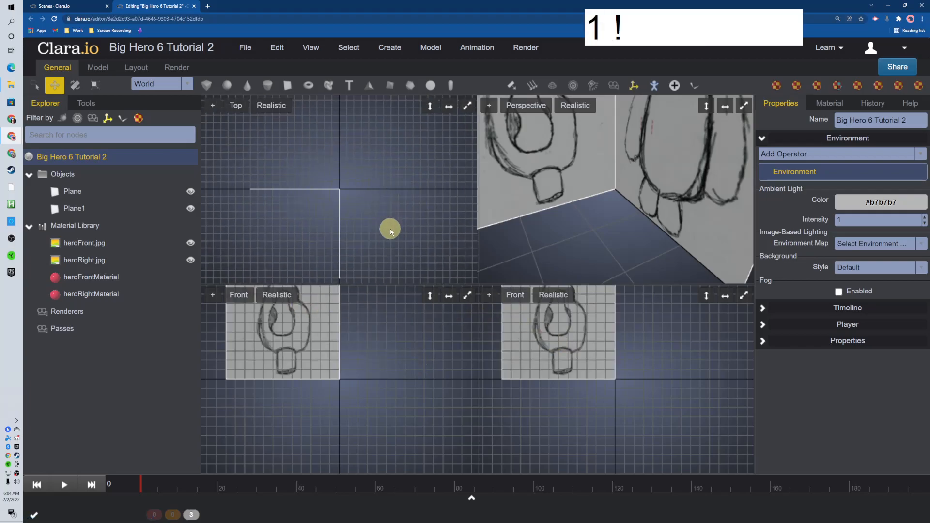
scroll(592, 249, "down", 5)
mouse_move(590, 208)
middle_mouse_down()
mouse_move(597, 247)
mouse_move(603, 210)
middle_mouse_up()
mouse_move(407, 355)
middle_mouse_down()
mouse_move(422, 394)
mouse_move(410, 374)
middle_mouse_up()
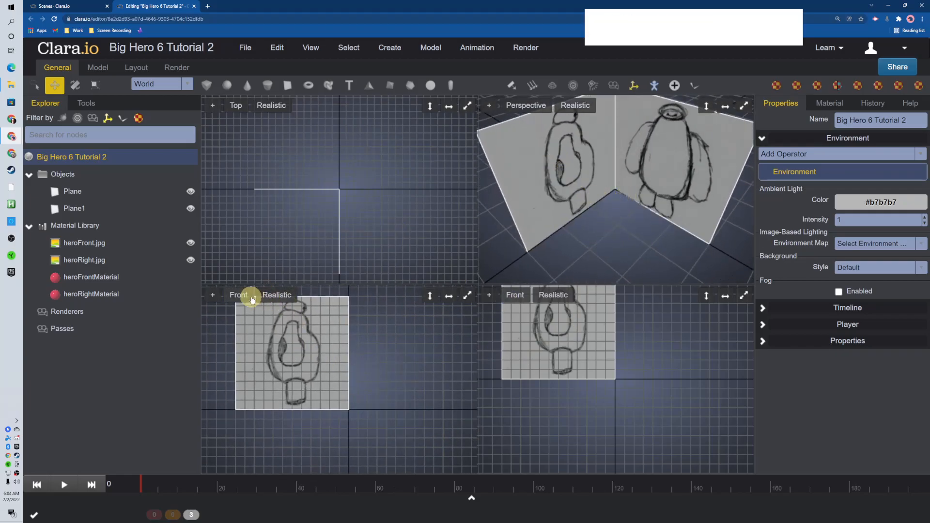
left_click(515, 295)
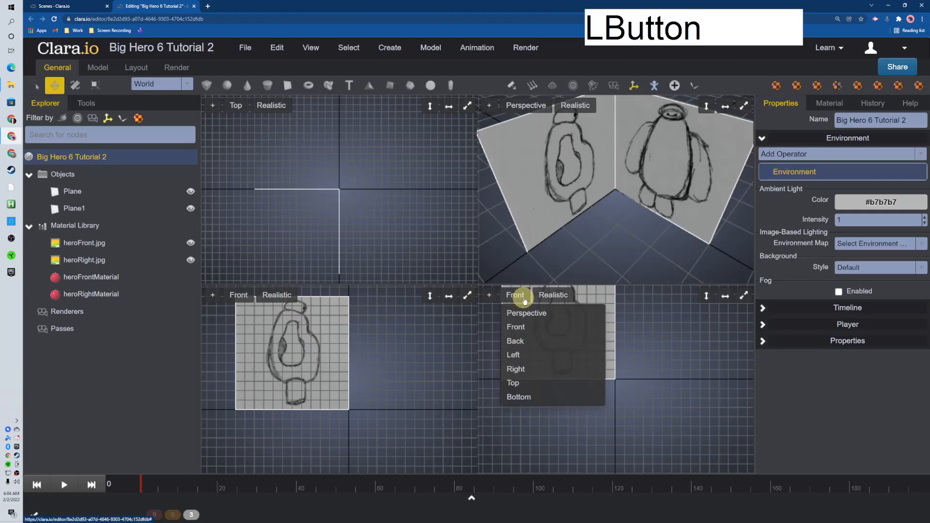
left_click(513, 355)
mouse_move(586, 354)
middle_mouse_down()
mouse_move(528, 342)
mouse_move(565, 370)
mouse_move(617, 369)
middle_mouse_up()
scroll(616, 367, "up", 2)
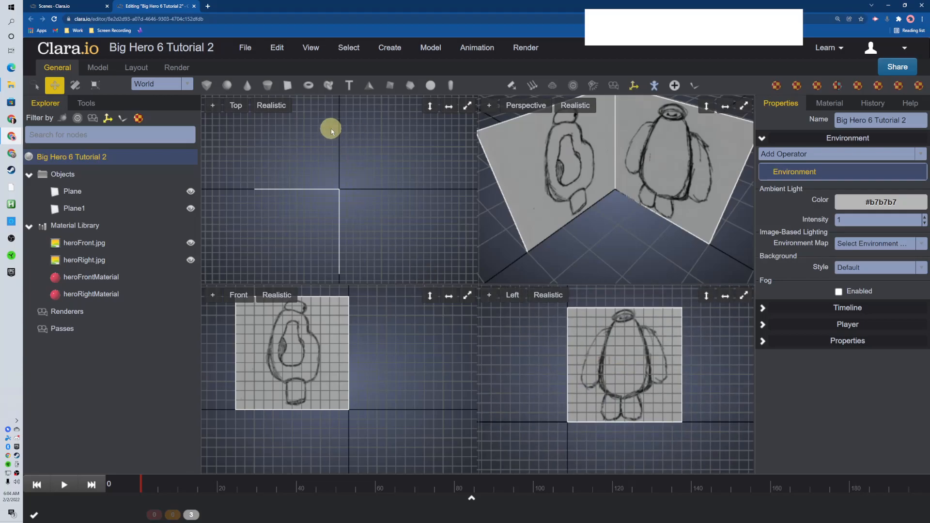
- Add a box and move it over the upper part of the character drawing in both the Front and Left views
left_click(208, 86)
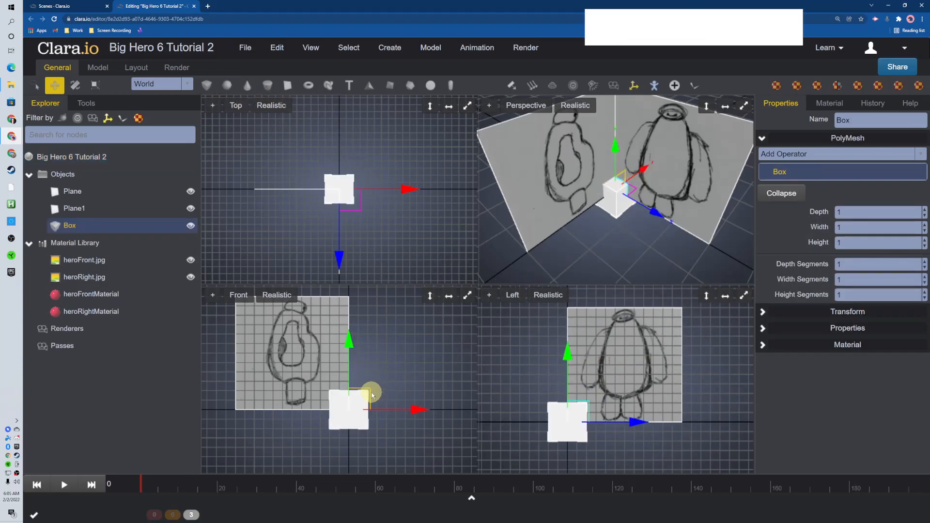
left_click_drag(370, 391, 337, 344)
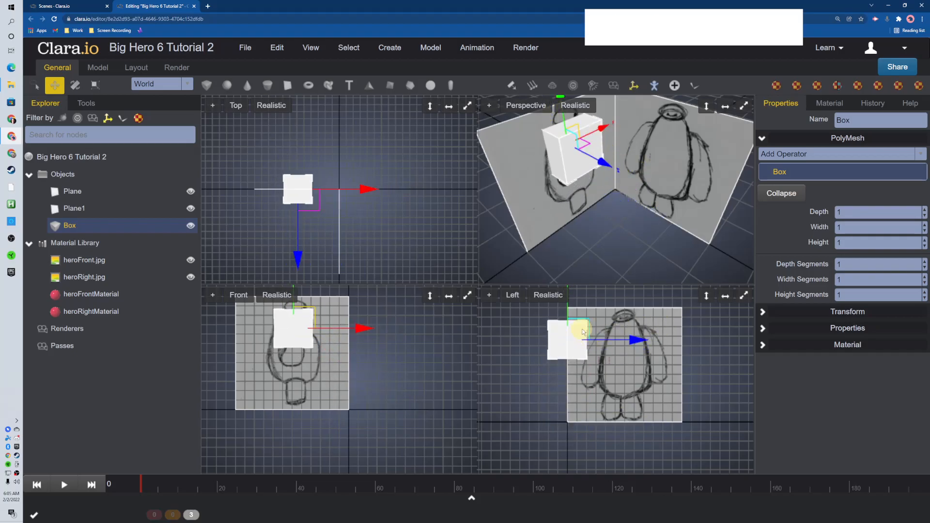
left_click_drag(586, 321, 620, 320)
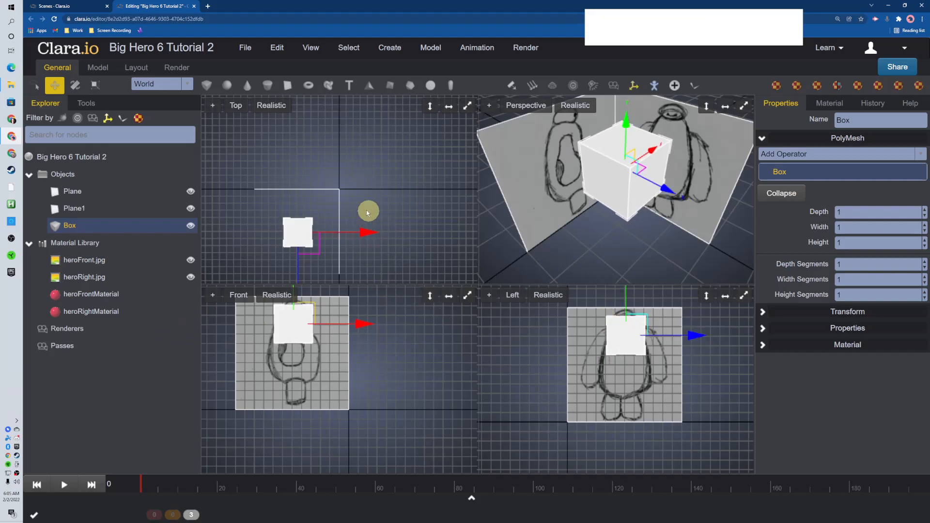
- Apply the Blue Ceramic Coated material from the PBR Materials collection to the box
left_click(473, 498)
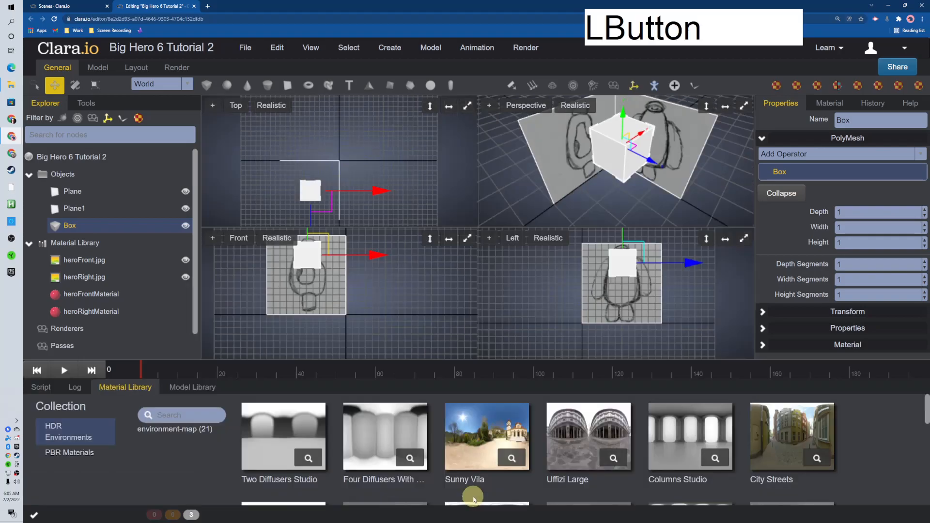
left_click(70, 451)
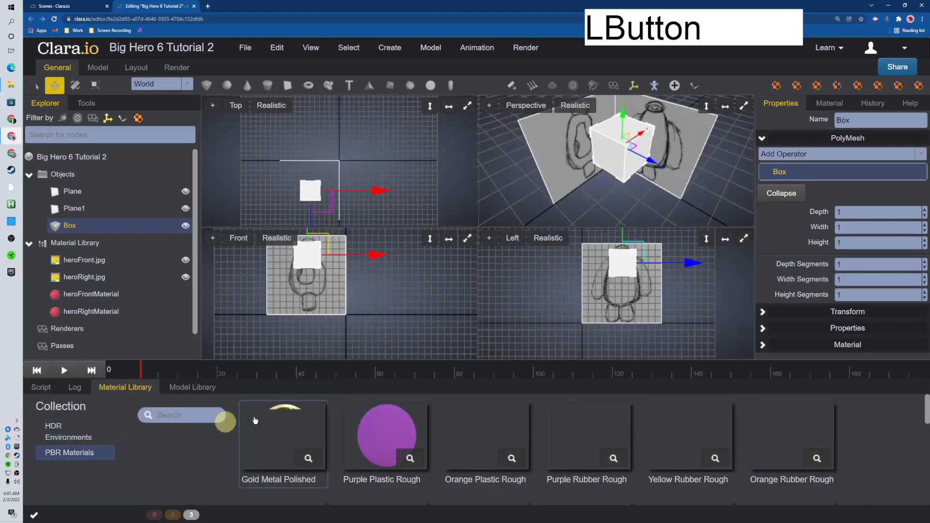
mouse_move(511, 456)
scroll(490, 455, "down", 3)
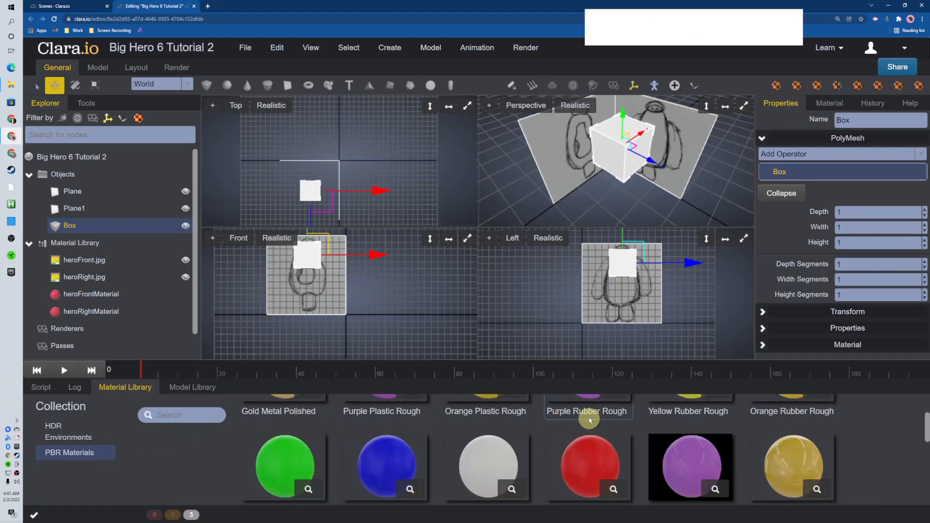
left_click(483, 442)
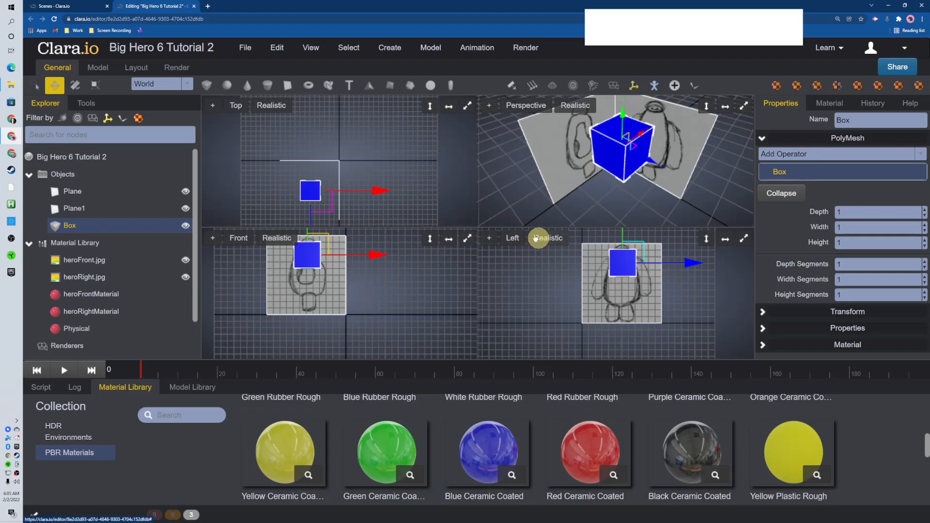
- Set the opacity factor of the box's blue material to 0.8
left_click(827, 104)
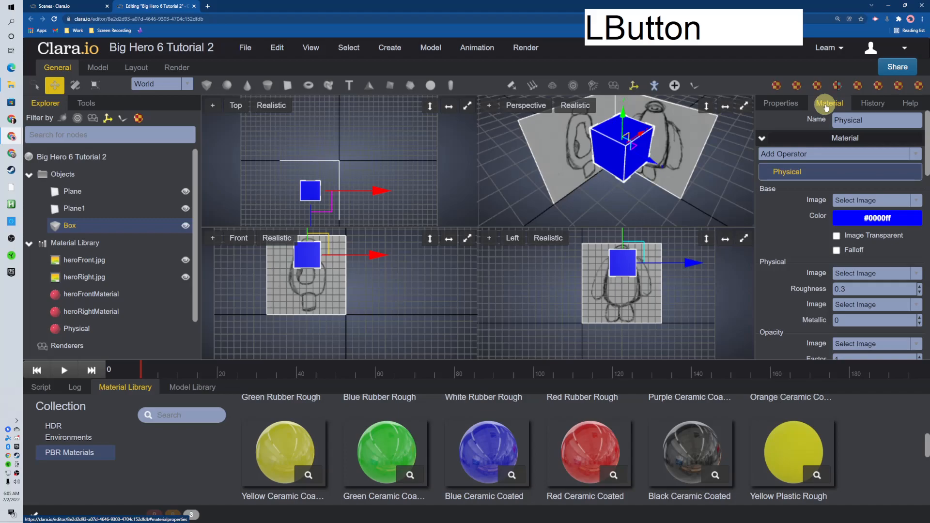
scroll(834, 247, "down", 3)
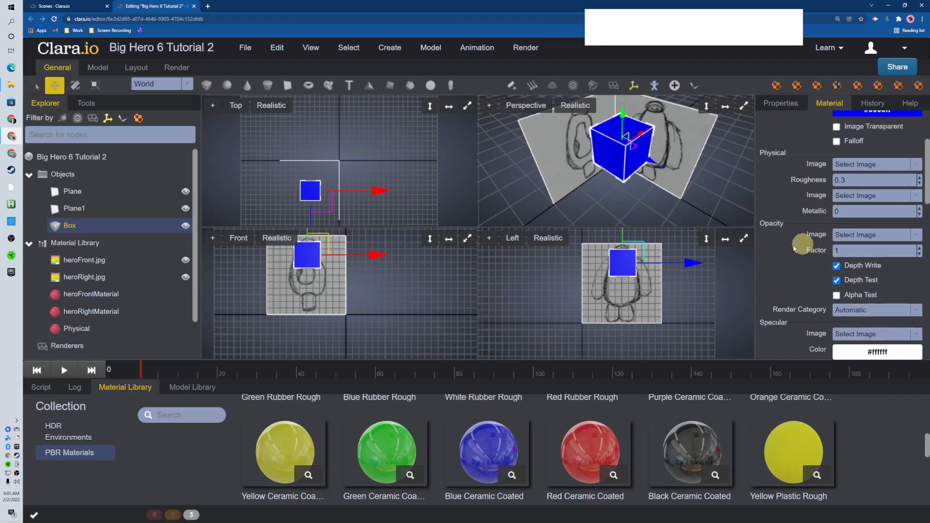
left_click(849, 247)
type("0.8")
key("Return")
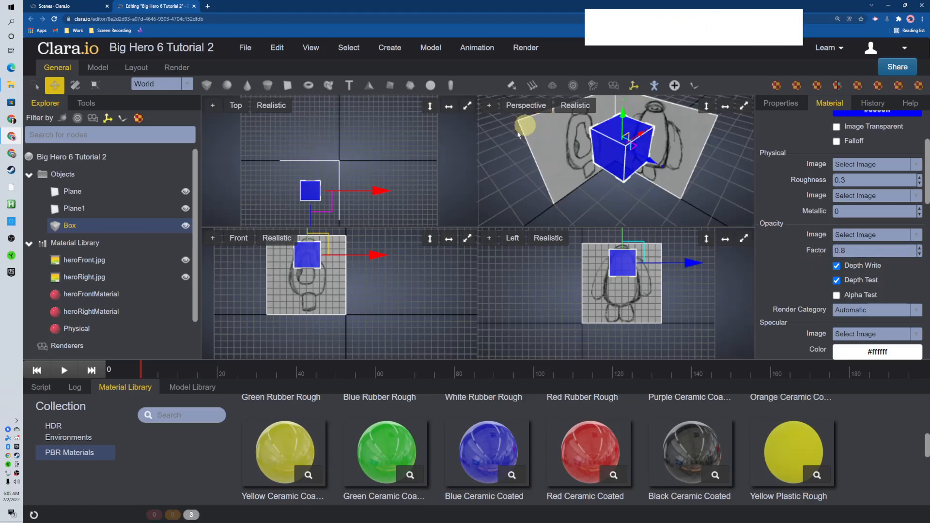
- Scale the box slightly narrower along its X axis in the Front view
scroll(339, 279, "up", 2)
left_click(382, 270)
middle_click_drag(297, 242, 402, 280)
scroll(339, 272, "up", 1)
left_click(363, 270)
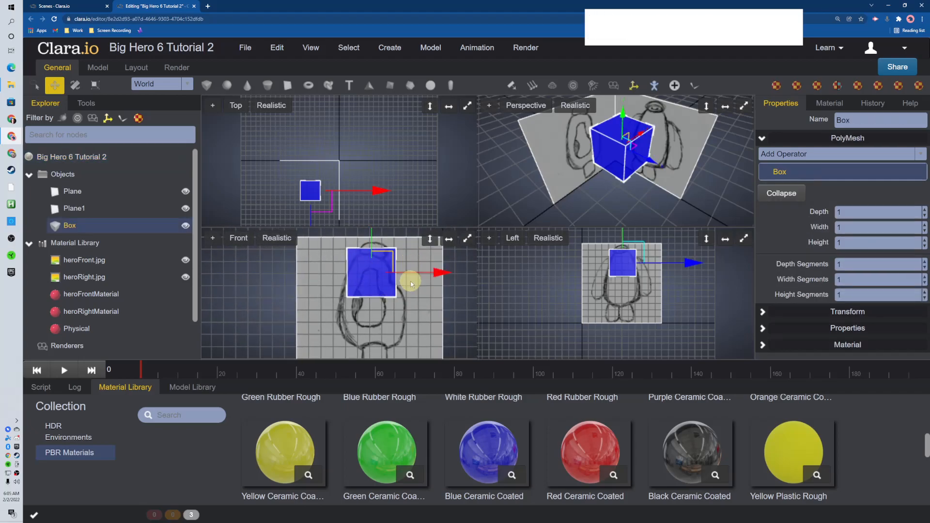
key("r")
left_click_drag(441, 273, 437, 275)
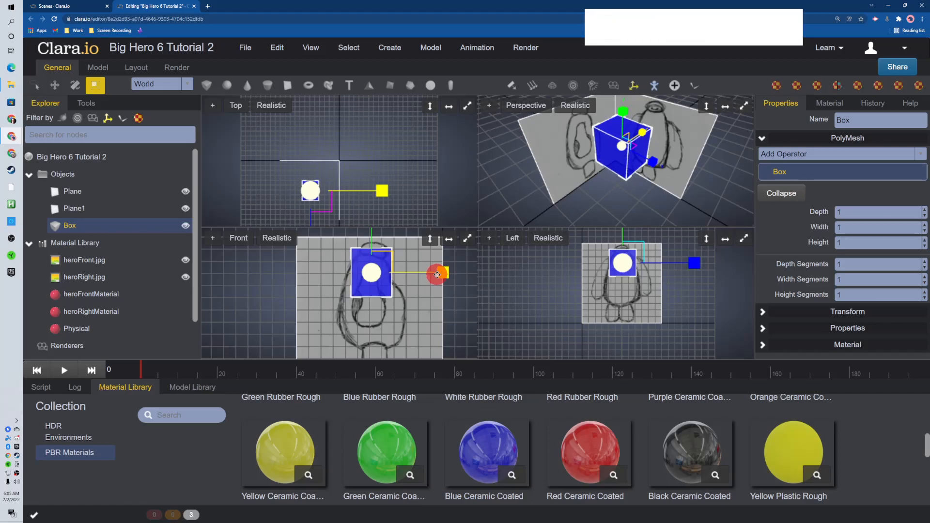
key("w")
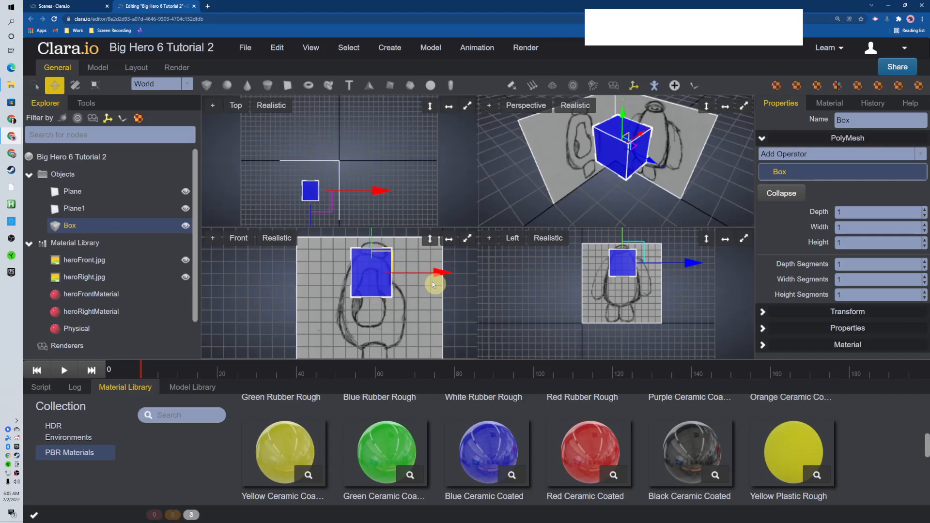
- Scale the box shorter along its Y axis in the Front view
key("r")
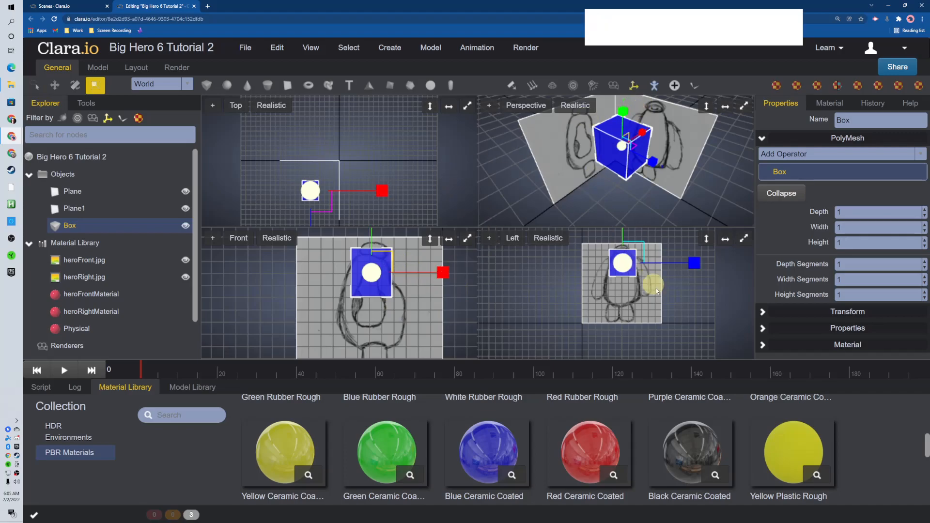
middle_click_drag(458, 297, 443, 312)
left_click(370, 250)
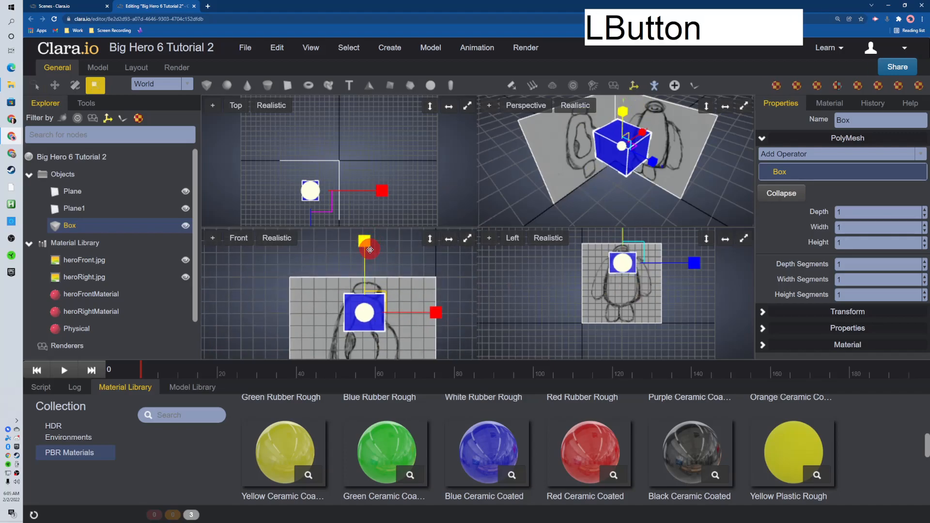
- Move the box slightly up and toward negative X to fit the upper body outline in the Front view
key("w")
left_click(366, 250)
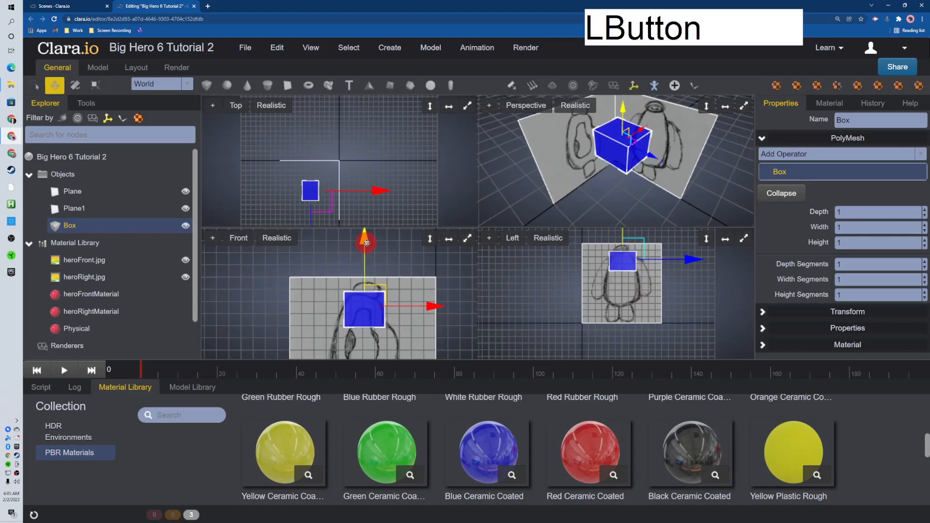
left_click_drag(366, 250, 367, 248)
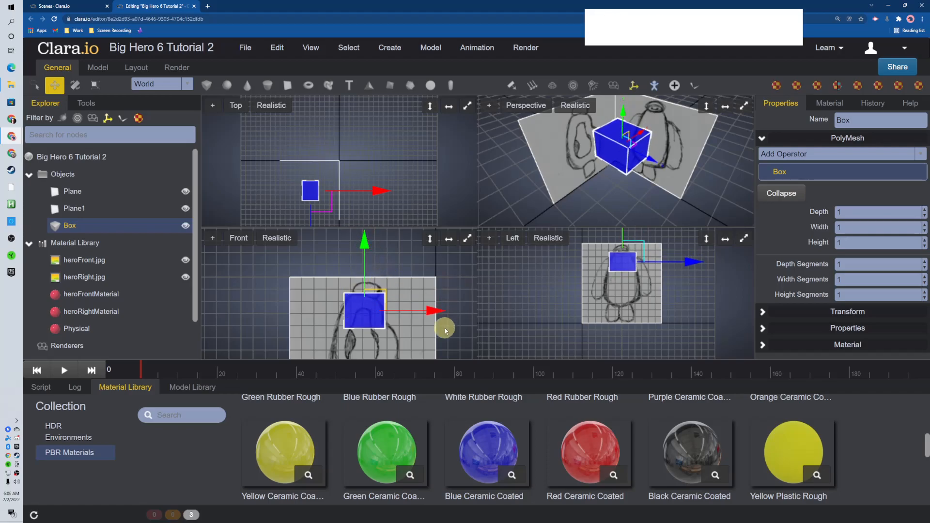
left_click_drag(434, 313, 432, 313)
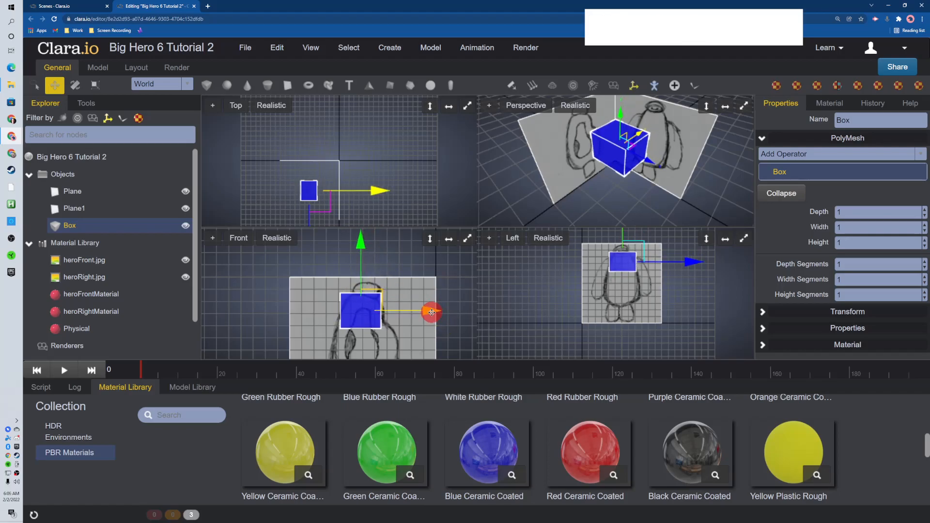
middle_click_drag(451, 326, 453, 314)
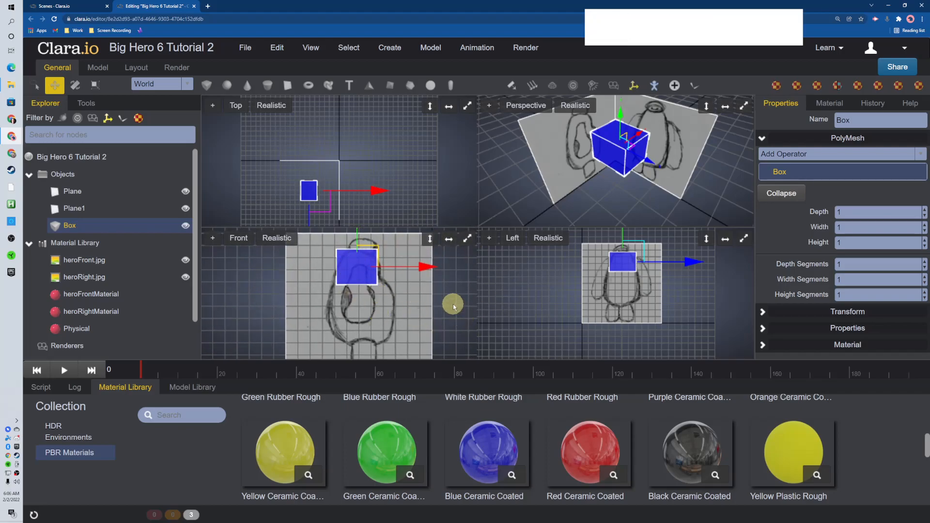
- Extrude the box's bottom face by 0.2 and move it about 1.39 down along Y to the base of the drawn body
key("y")
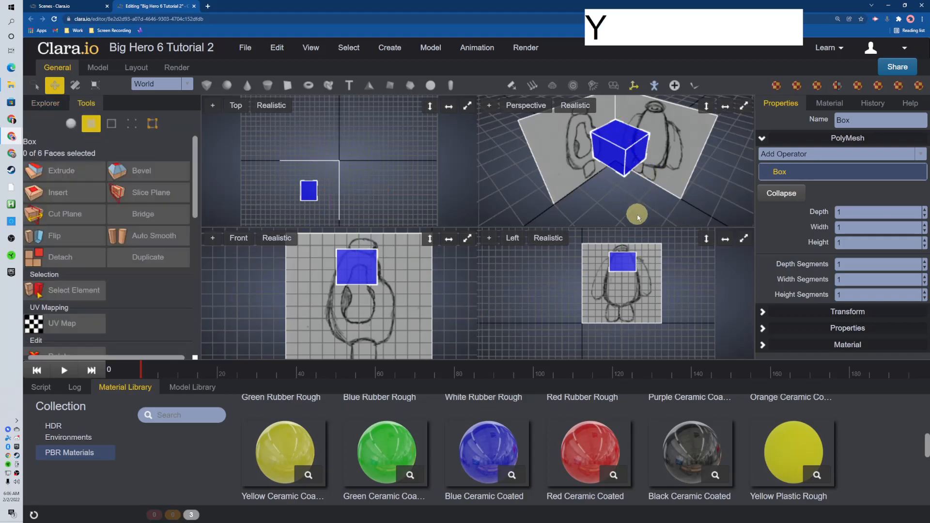
middle_click_drag(616, 209, 620, 167)
left_click(621, 167)
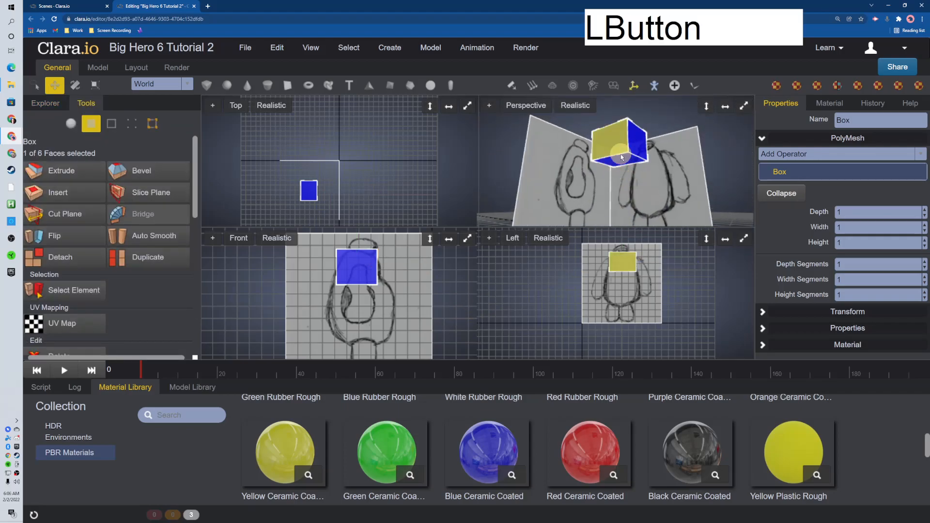
left_click(80, 181)
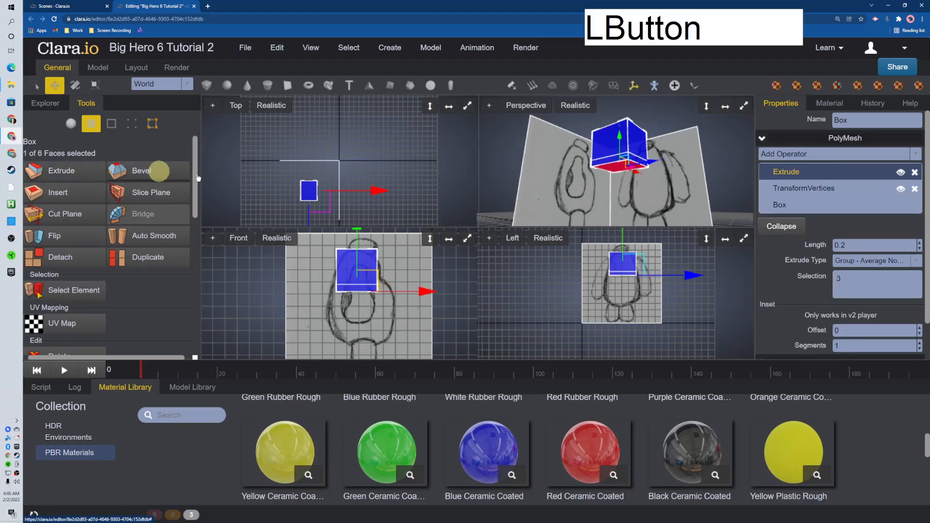
left_click_drag(355, 238, 354, 265)
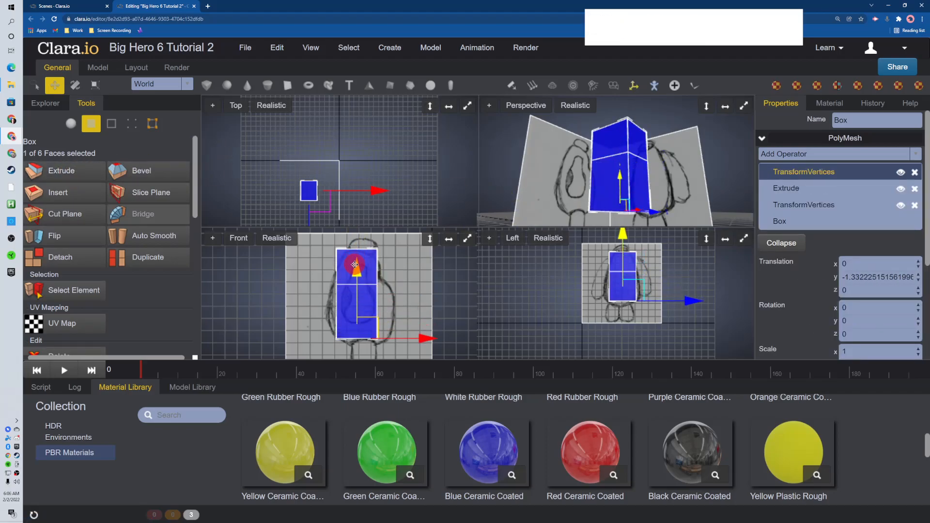
left_click(644, 176)
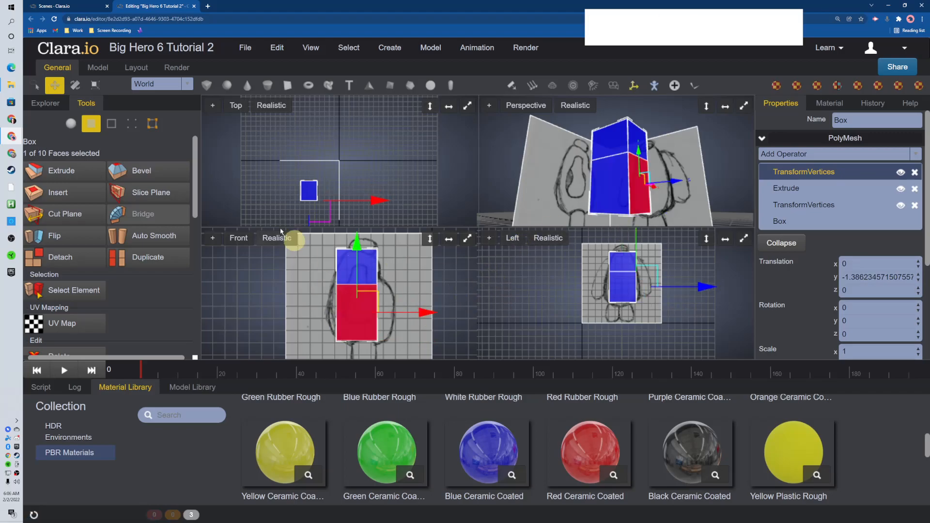
left_click(60, 171)
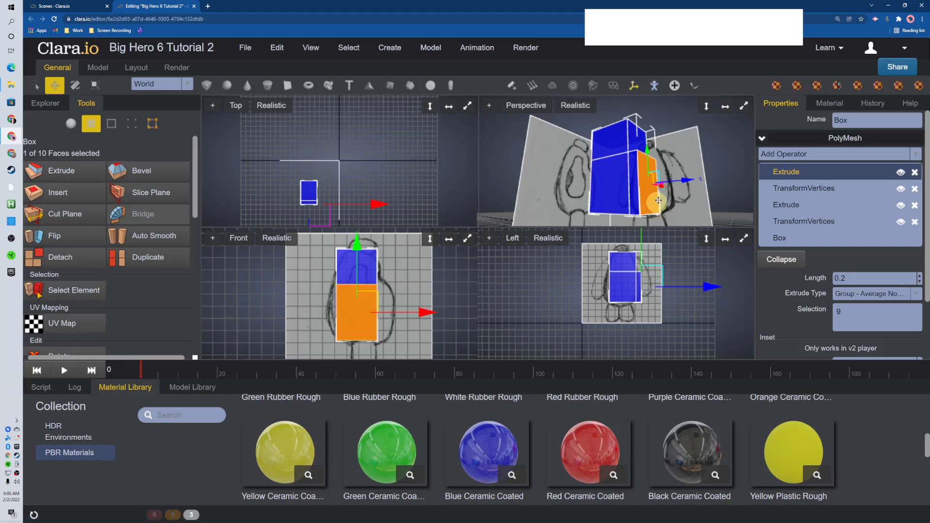
left_click_drag(415, 308, 462, 317)
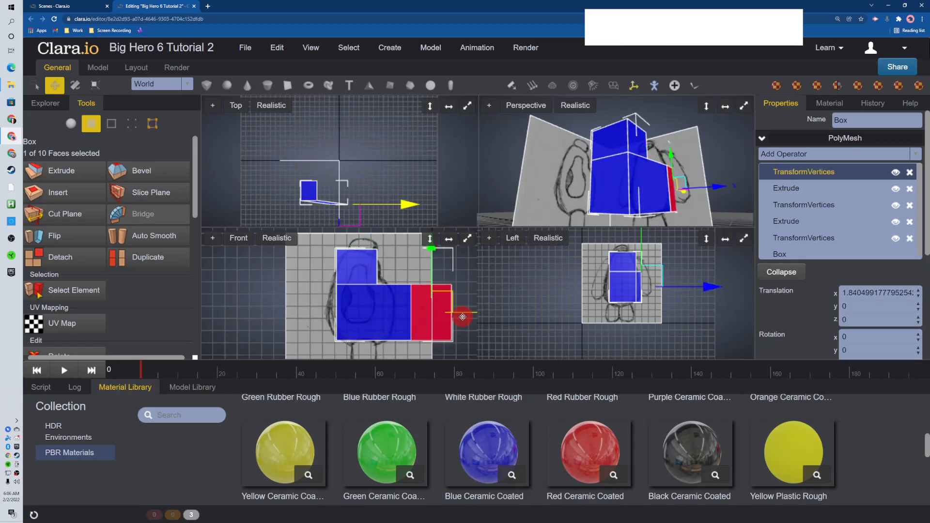
key("ctrl+z")
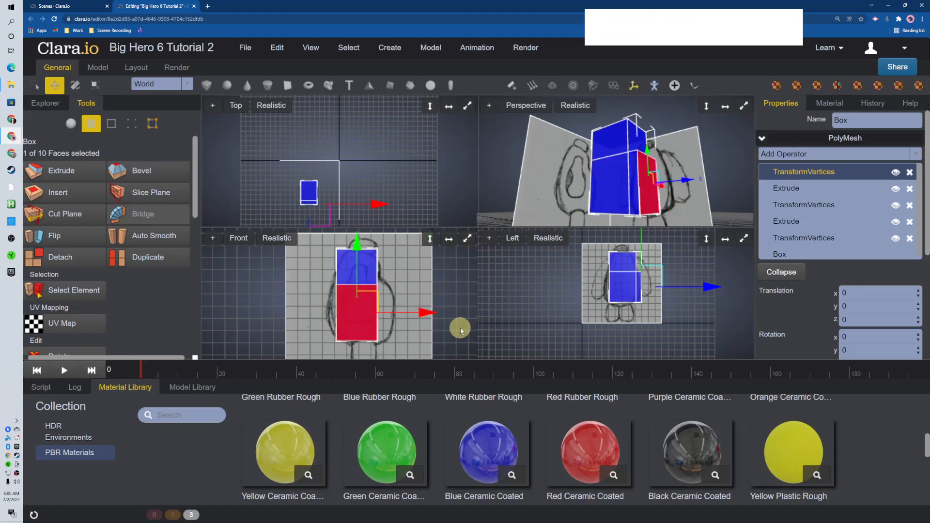
left_click(424, 313)
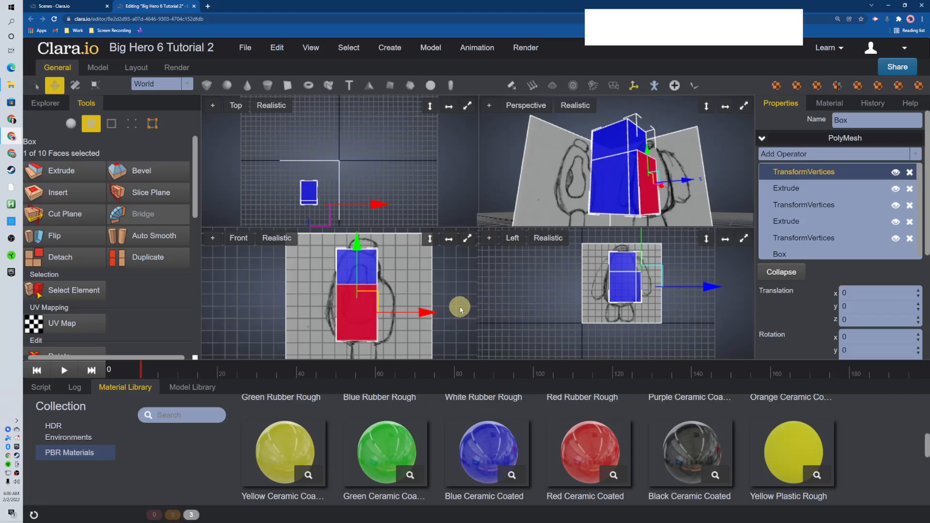
key("ctrl+z")
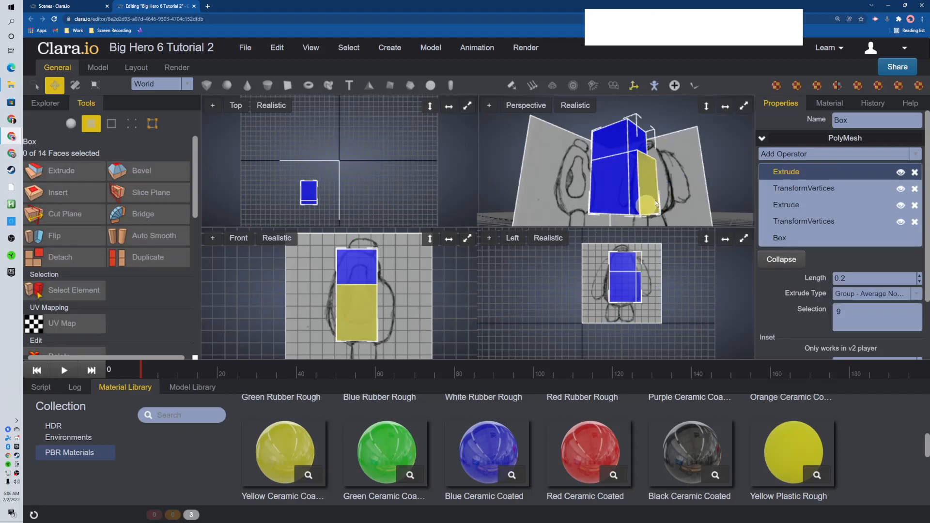
key("ctrl+z")
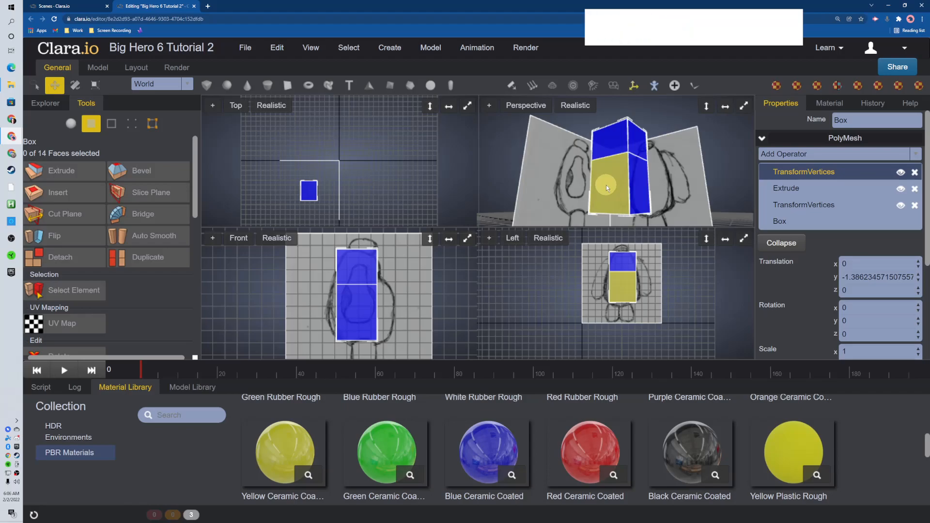
- Extrude the lower section's positive-X side face by 0.2 and move it about 0.25 outward along X to the belly outline
left_click(680, 255)
middle_click_drag(712, 191, 651, 196)
left_click(636, 179)
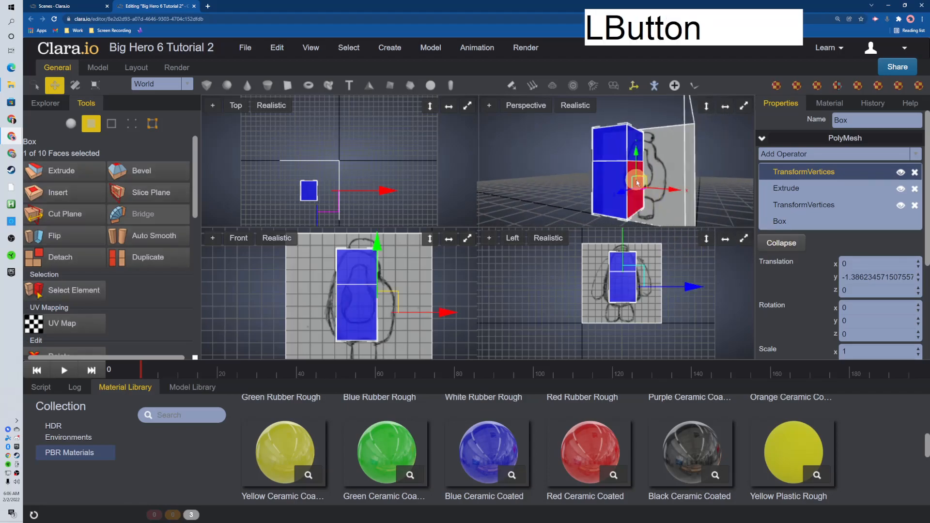
left_click_drag(667, 193, 678, 192)
key("ctrl+z")
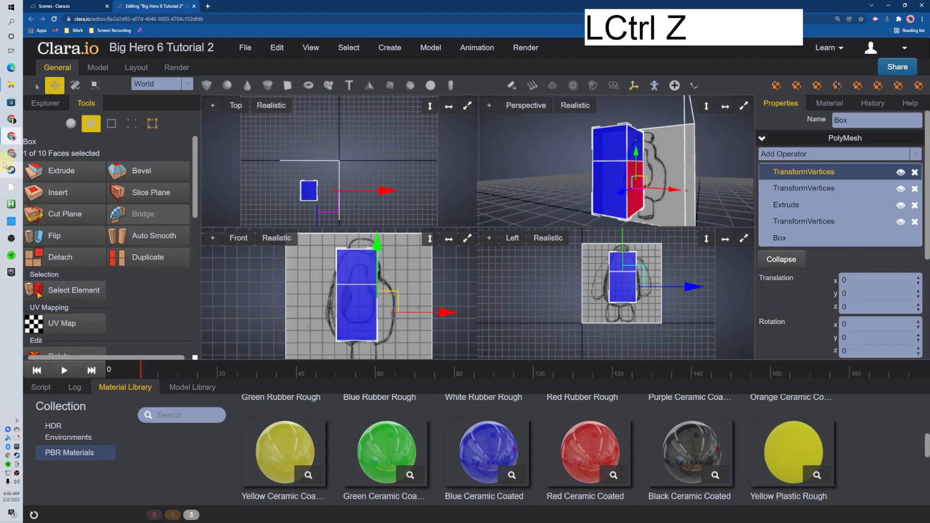
left_click(61, 170)
left_click_drag(451, 312, 457, 314)
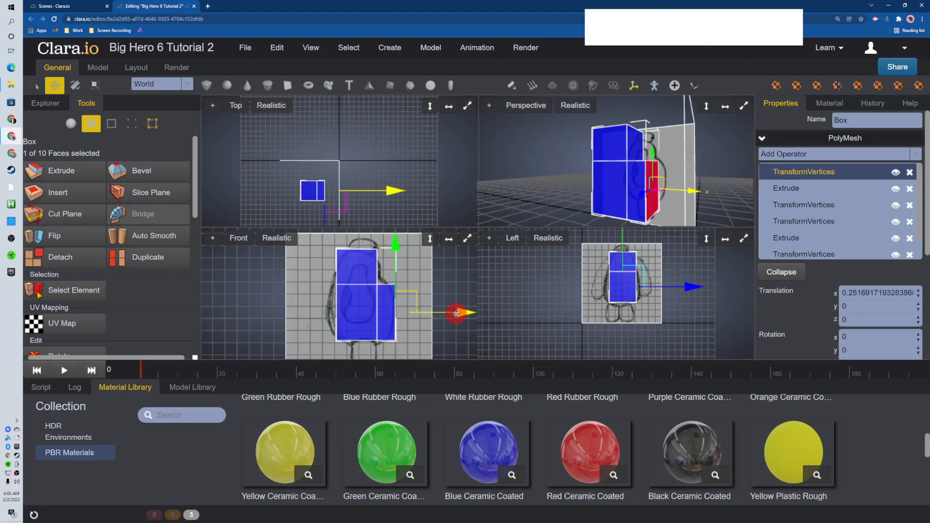
- Extrude the lower section's opposite, negative-X side face by 0.2 and shift it about 0.06 back along X to the drawn outline
mouse_move(560, 187)
middle_mouse_down()
mouse_move(588, 187)
mouse_move(565, 191)
mouse_move(573, 192)
middle_mouse_up()
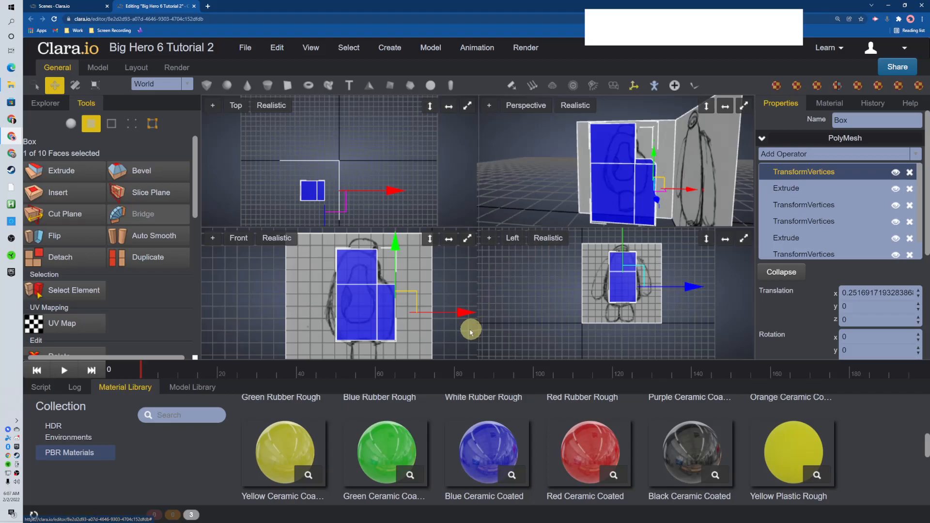
middle_click_drag(265, 320, 280, 308)
middle_click_drag(551, 191, 598, 194)
left_click(599, 194)
left_click(90, 173)
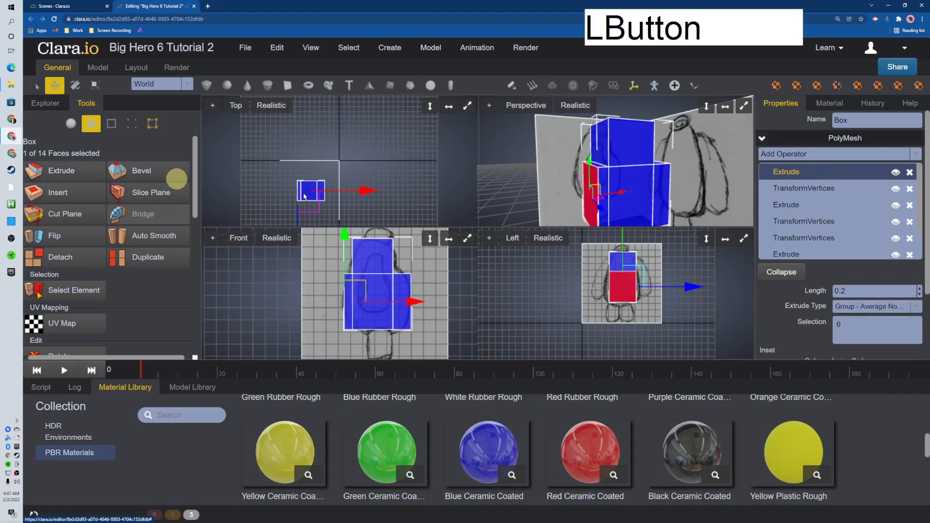
left_click_drag(410, 297, 412, 298)
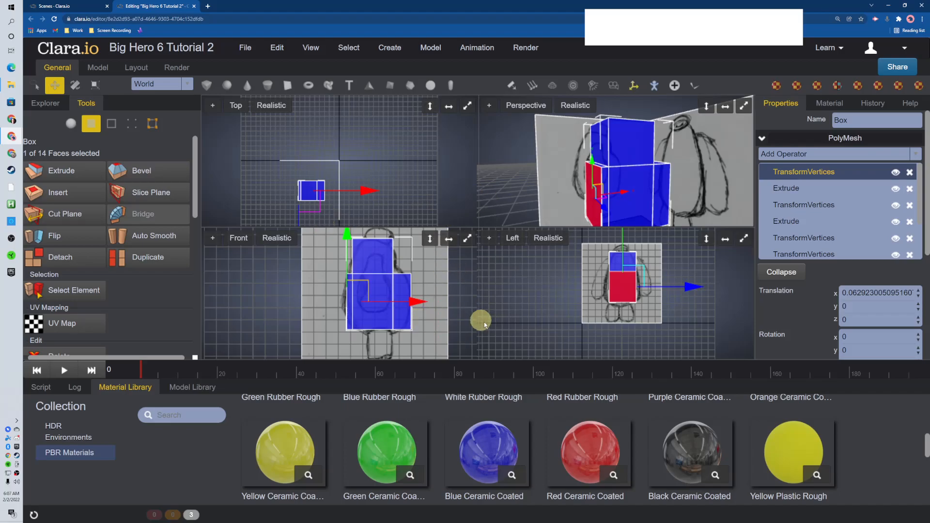
- Frame the whole character drawing in the Left view and collapse the material library area to enlarge the viewports
scroll(660, 278, "up", 2)
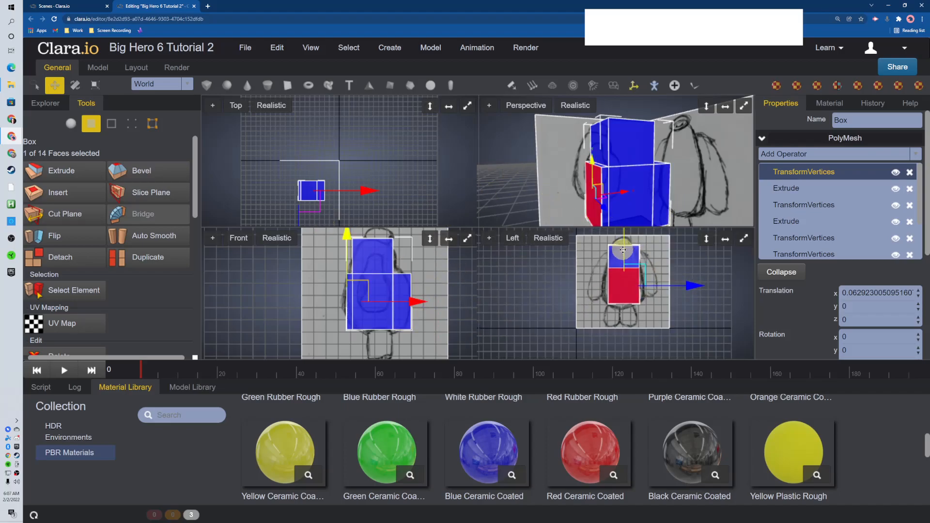
scroll(606, 264, "down", 1)
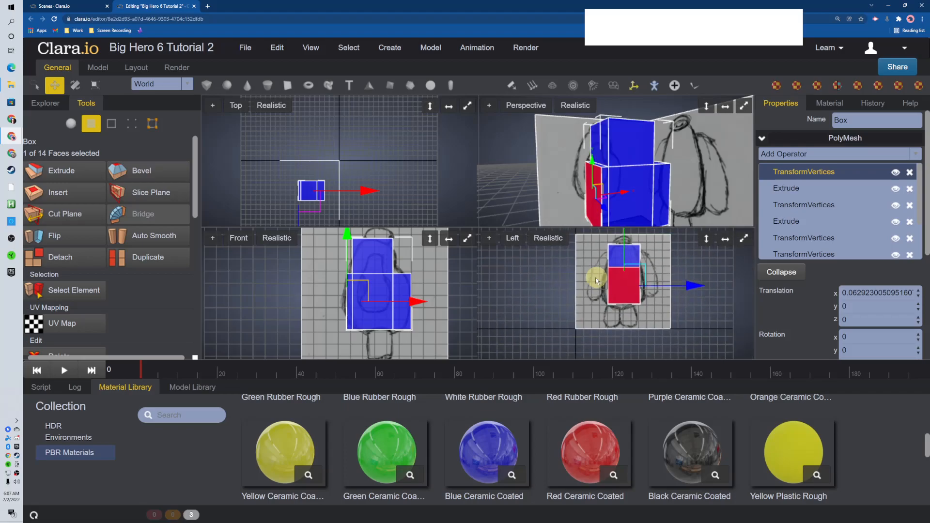
middle_click_drag(550, 288, 547, 289)
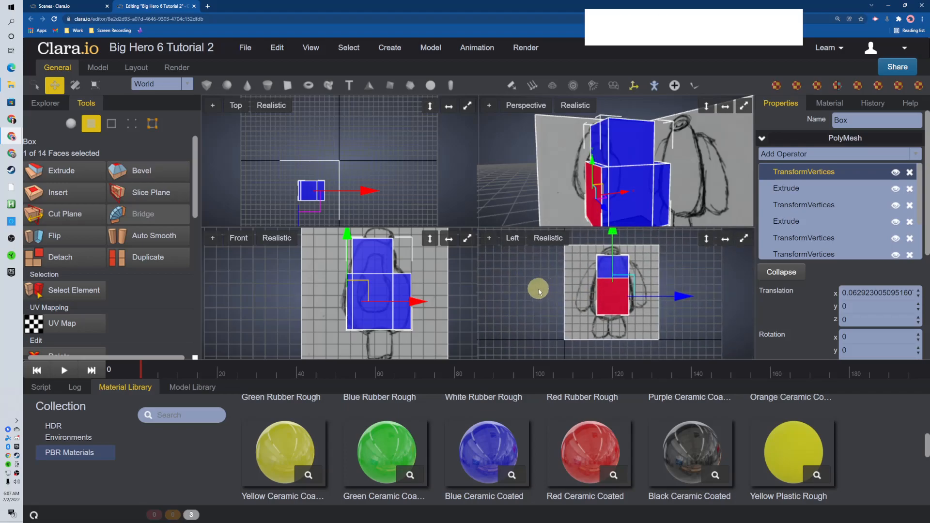
left_click(137, 400)
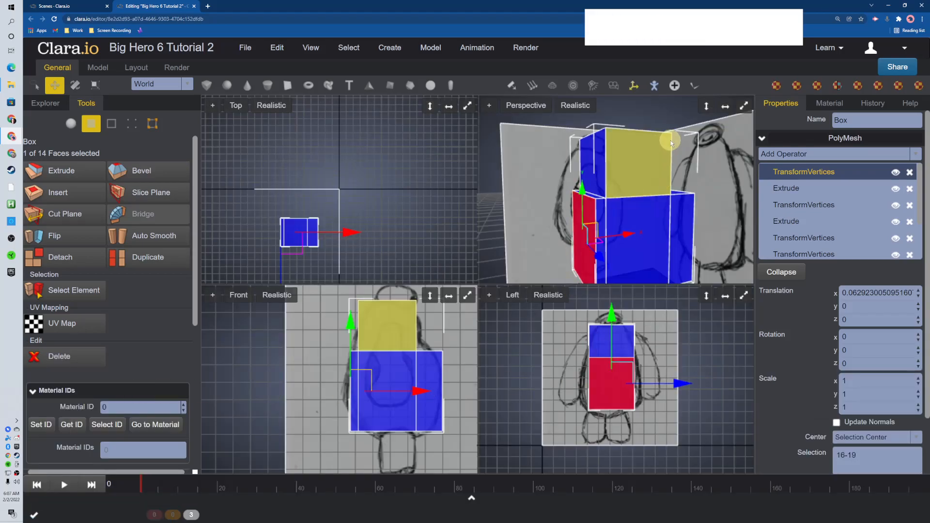
- Smooth the box with mesh subdivision in a maximized Perspective view, inspect its rounded form, and restore the four-view layout
left_click(745, 106)
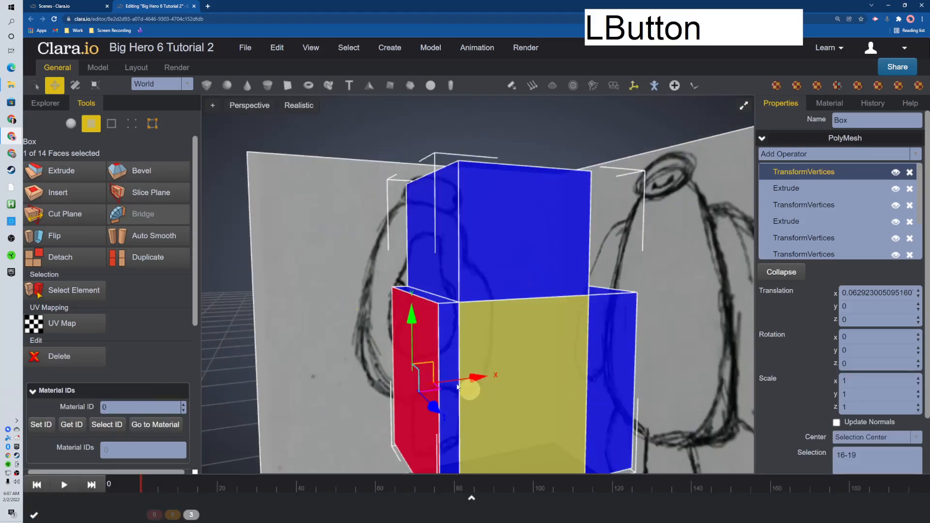
scroll(426, 373, "down", 5)
mouse_move(389, 355)
middle_mouse_down()
mouse_move(452, 452)
mouse_move(414, 451)
mouse_move(479, 452)
mouse_move(465, 455)
middle_mouse_up()
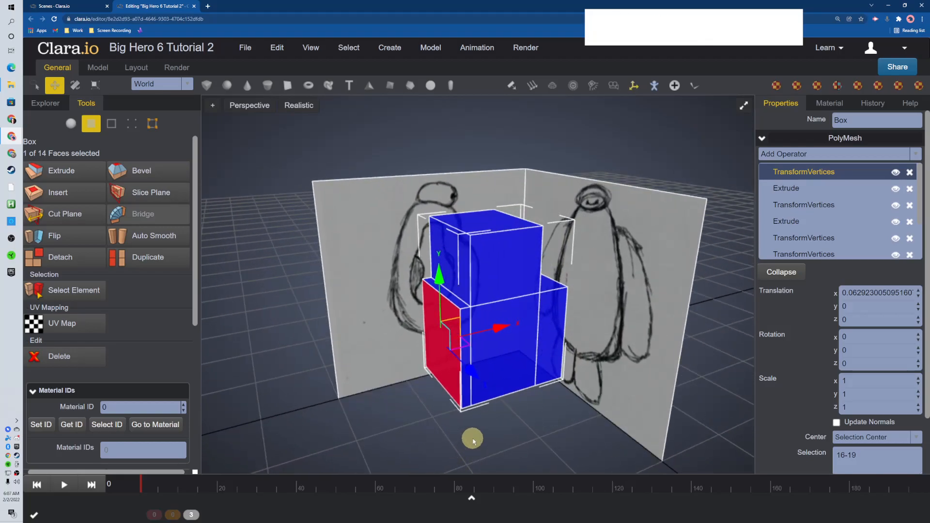
key("equal")
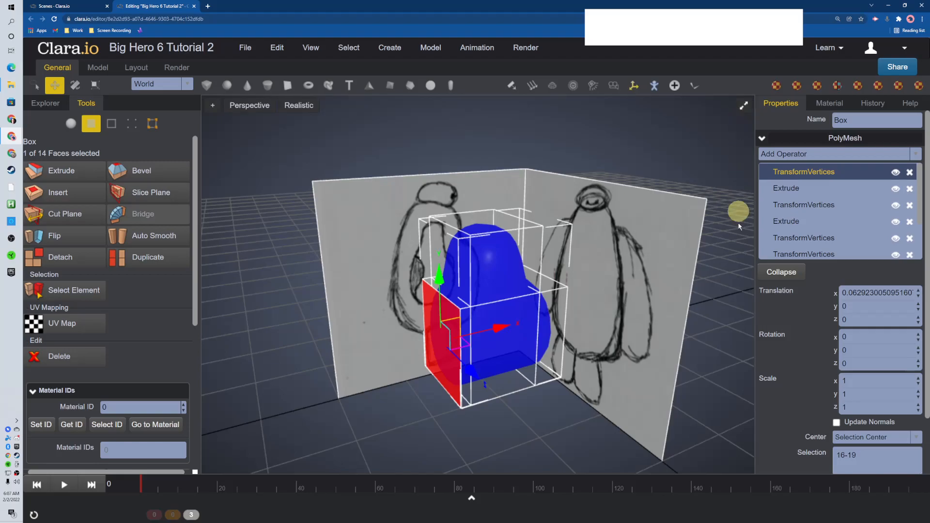
middle_click_drag(416, 481, 441, 436)
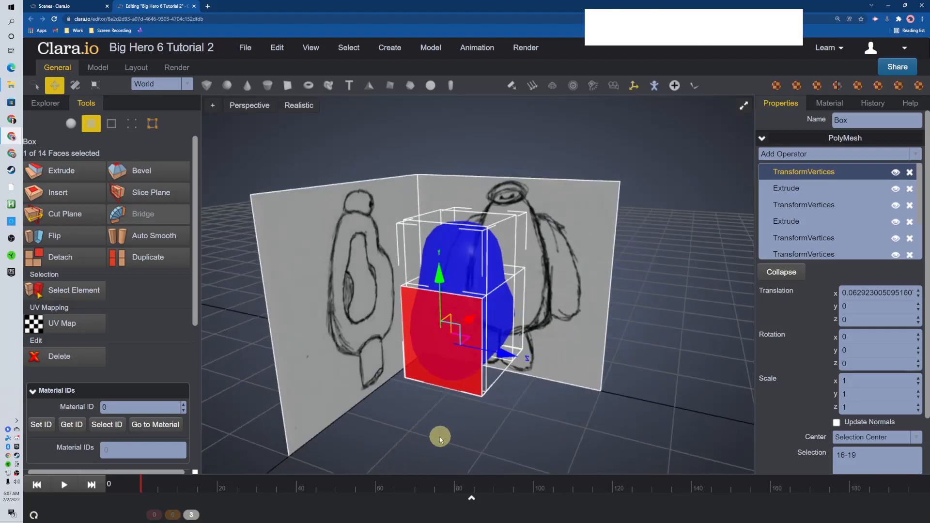
left_click(747, 106)
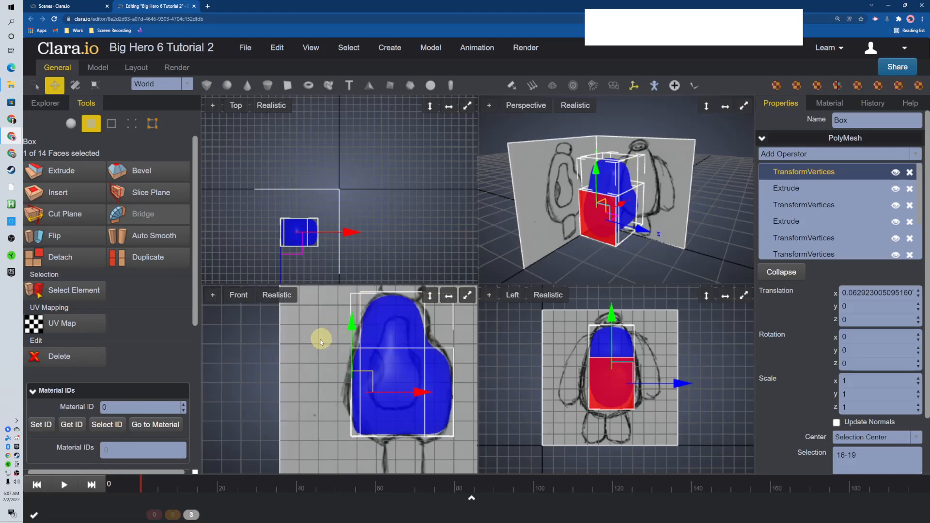
- Move the upper section's positive-X side face about 0.08 outward along X toward the chest outline
left_click(245, 364)
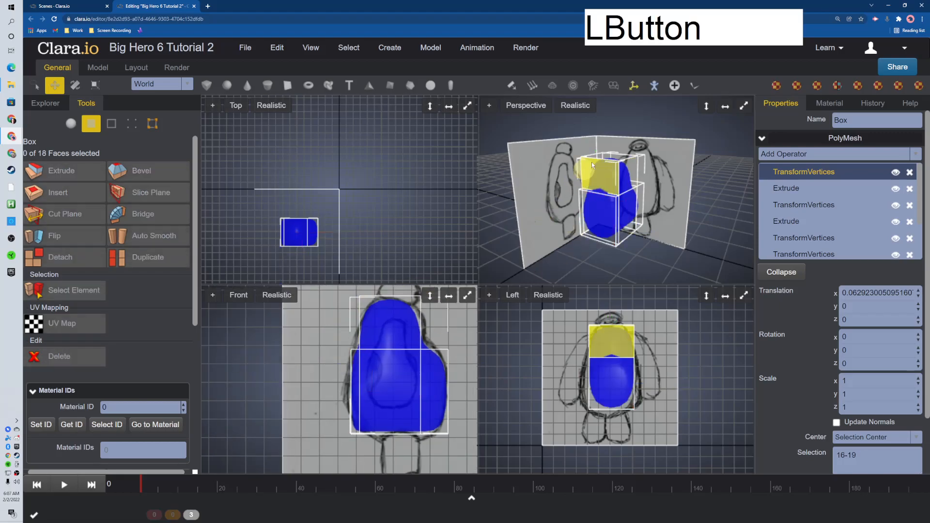
middle_click_drag(577, 249, 632, 169)
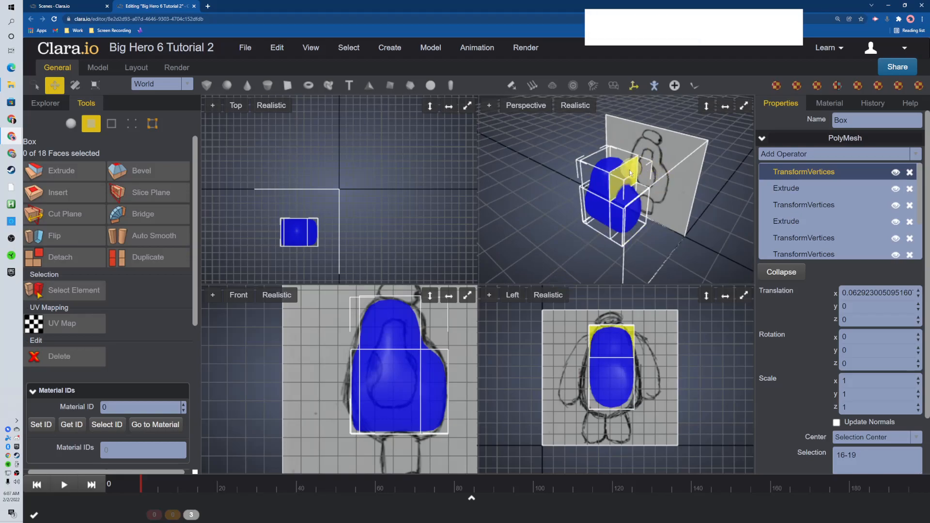
left_click(625, 171)
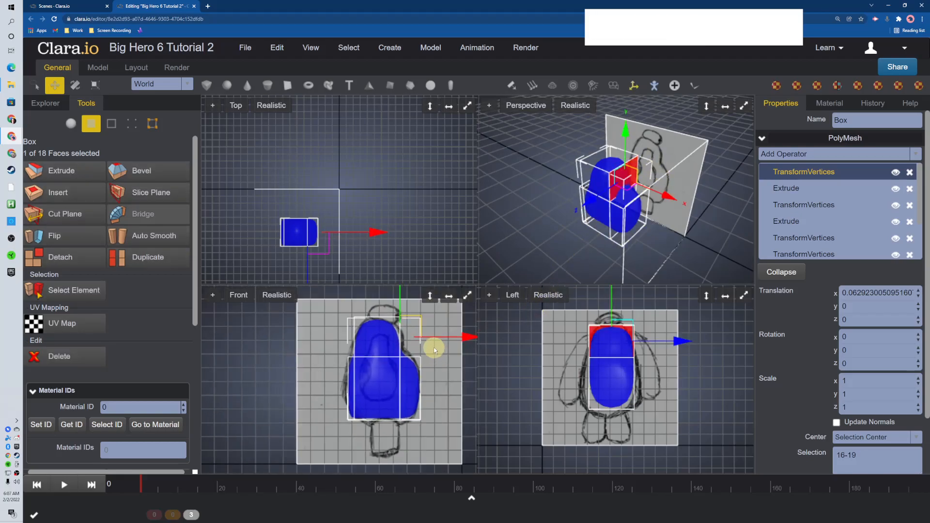
left_click_drag(469, 338, 472, 339)
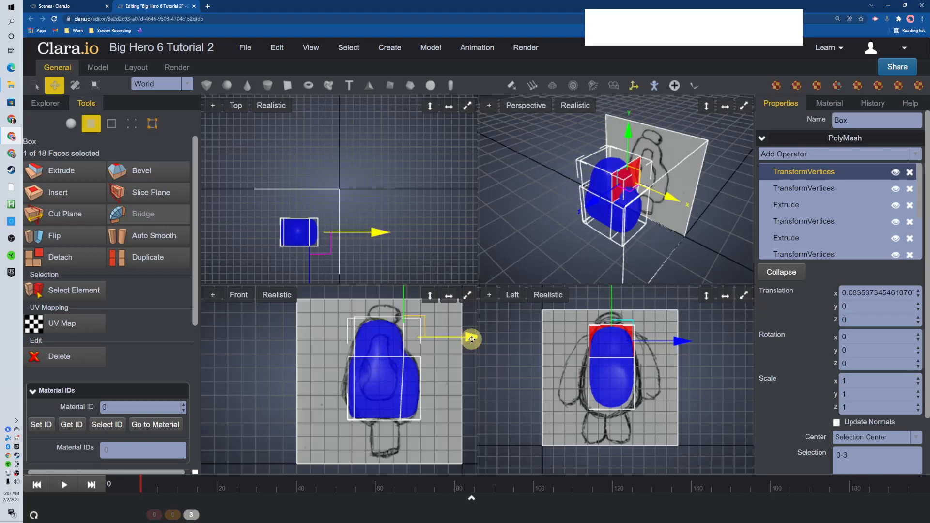
- Shift the lower section's negative-X side face about 0.06 outward along X to the drawn outline
middle_click_drag(533, 242, 584, 239)
left_click(584, 239)
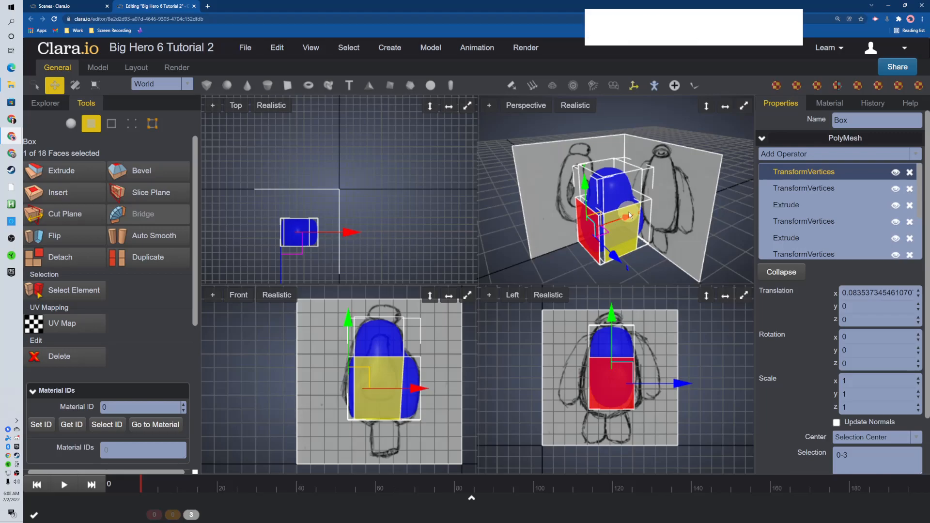
left_click(628, 215)
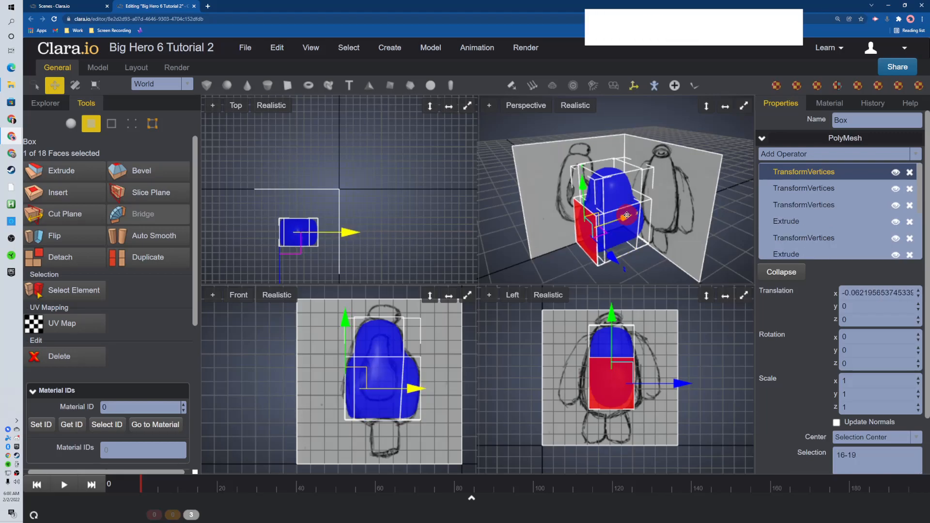
- Raise the negative-X edge where the upper and lower sections meet by about 0.16 and shift it about 0.06 toward negative X
scroll(575, 240, "up", 3)
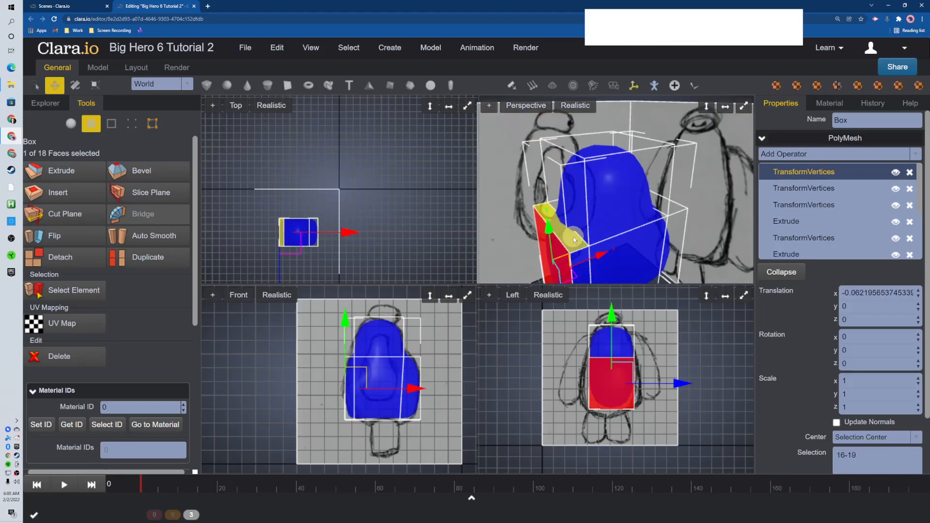
key("u")
key("i")
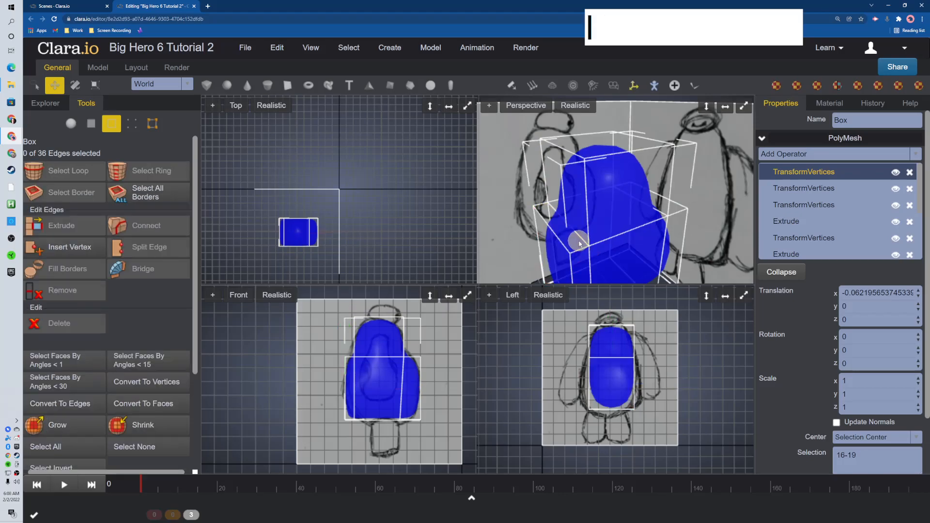
key("u")
left_click(580, 237)
left_click_drag(372, 353, 373, 337)
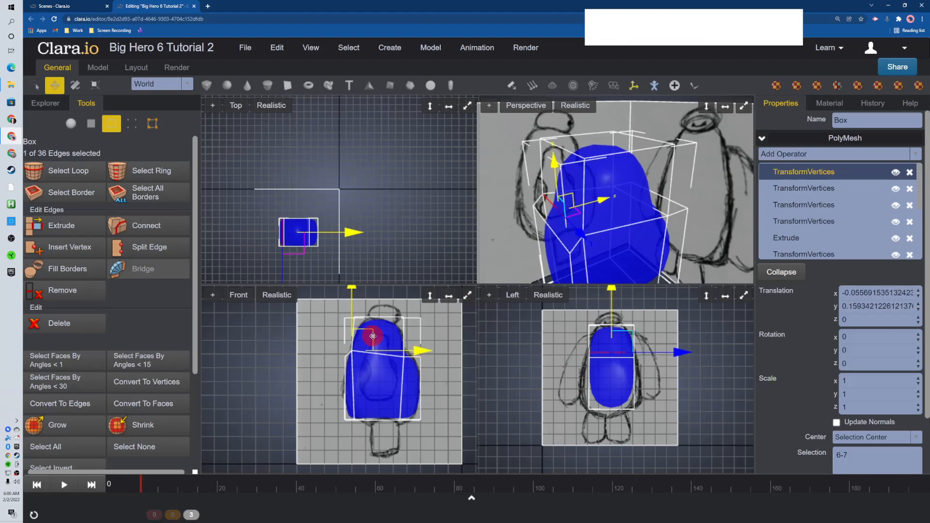
left_click(277, 378)
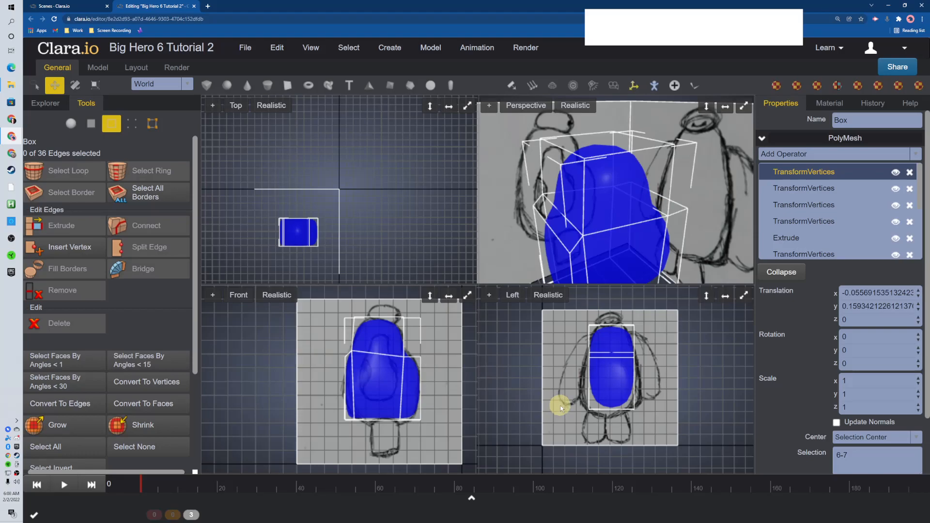
- Select the body's three bottom faces and scale them along Z to about 1.64 to widen the base toward the drawn outline
scroll(622, 393, "up", 2)
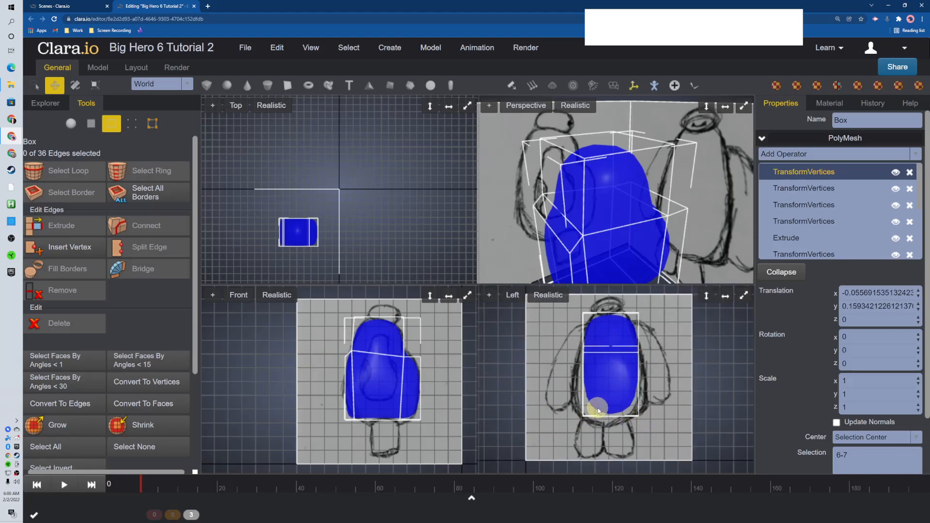
middle_click_drag(511, 235, 609, 213)
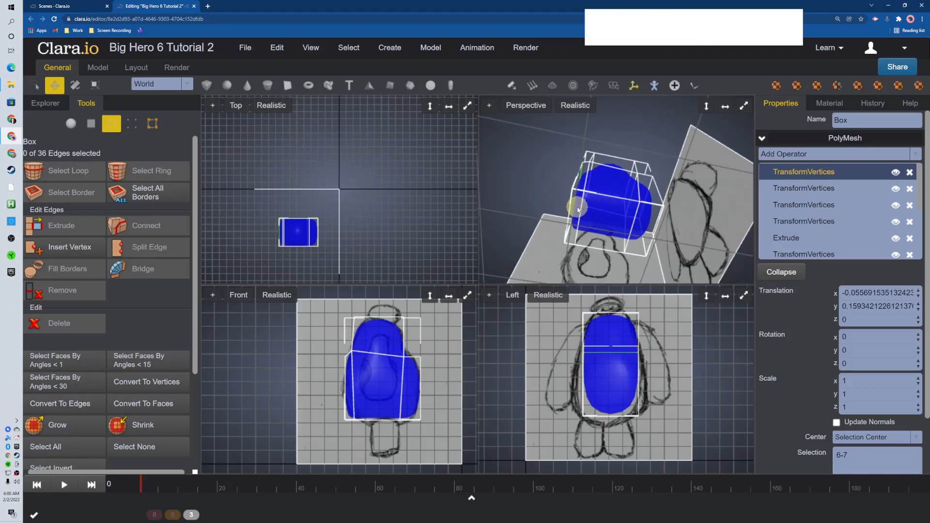
key("y")
key("u")
key("y")
left_click(578, 223)
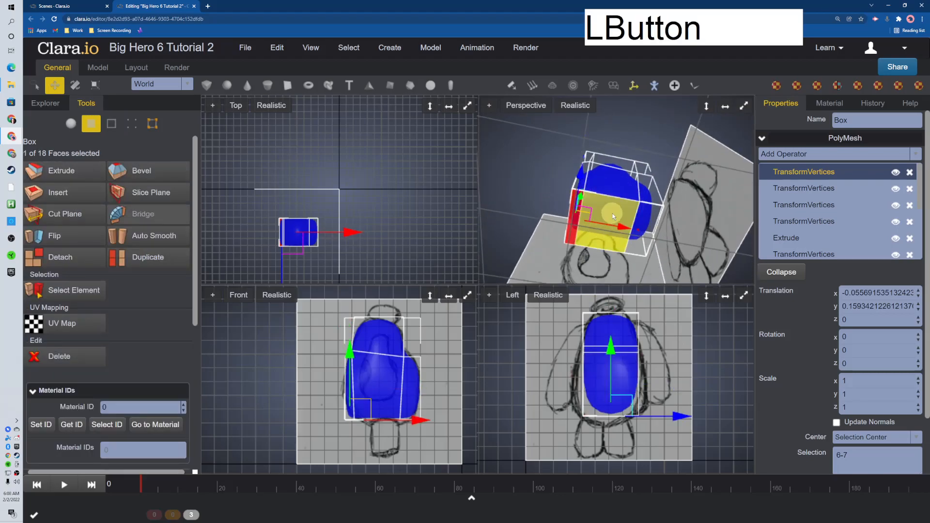
left_click(612, 213, "ctrl")
left_click(655, 228, "ctrl")
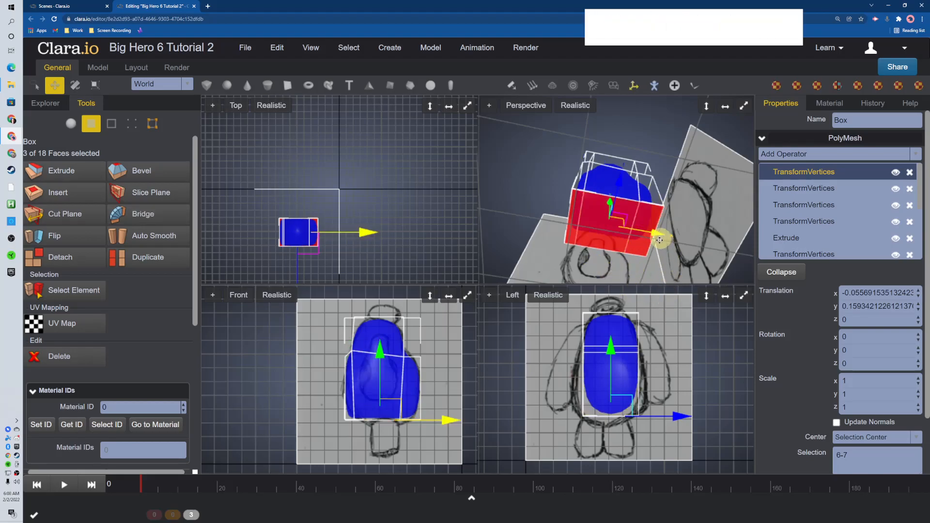
key("r")
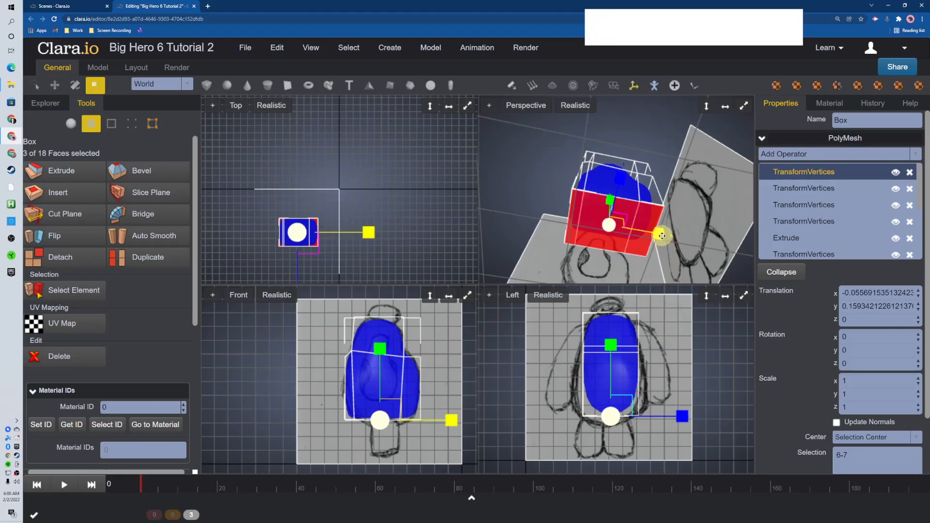
left_click(662, 236)
key("ctrl+z")
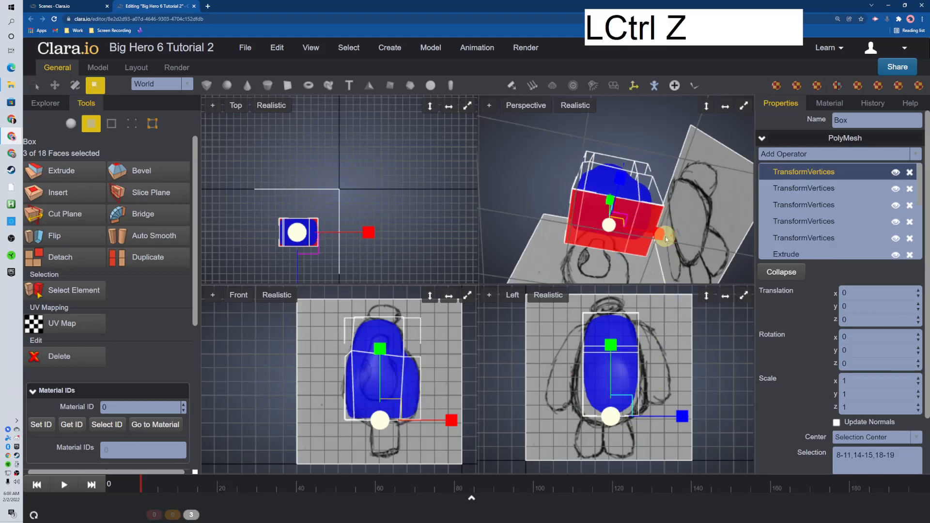
left_click_drag(623, 187, 624, 181)
left_click_drag(683, 416, 692, 416)
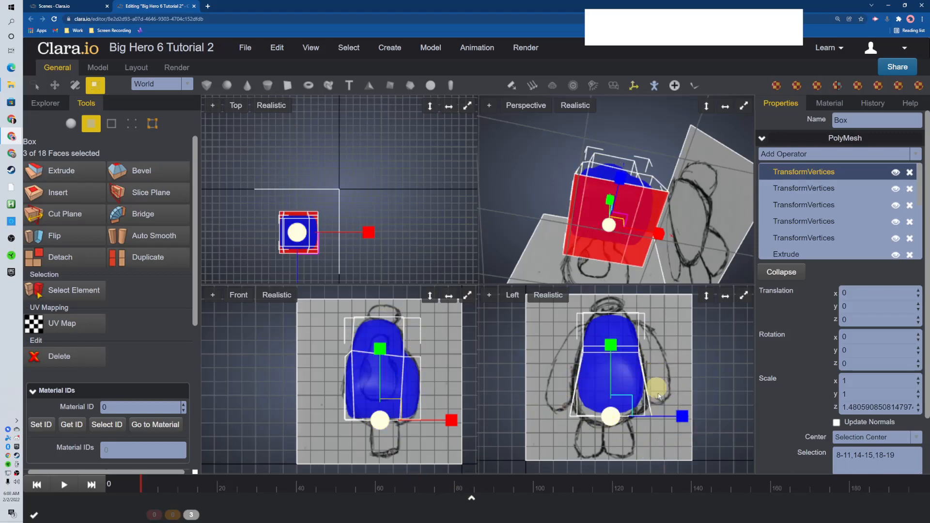
left_click_drag(682, 416, 689, 416)
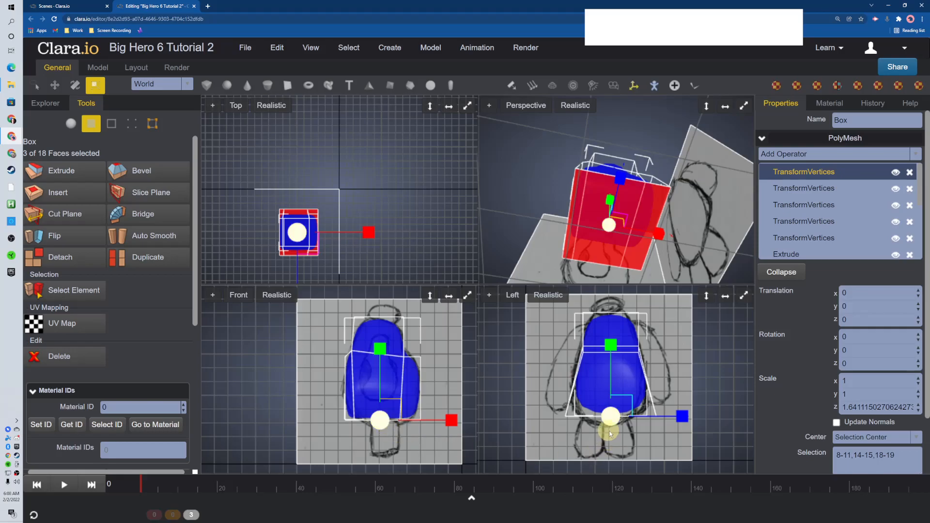
- Try to move the three bottom faces down about 0.14 and about 0.15 along Z
key("w")
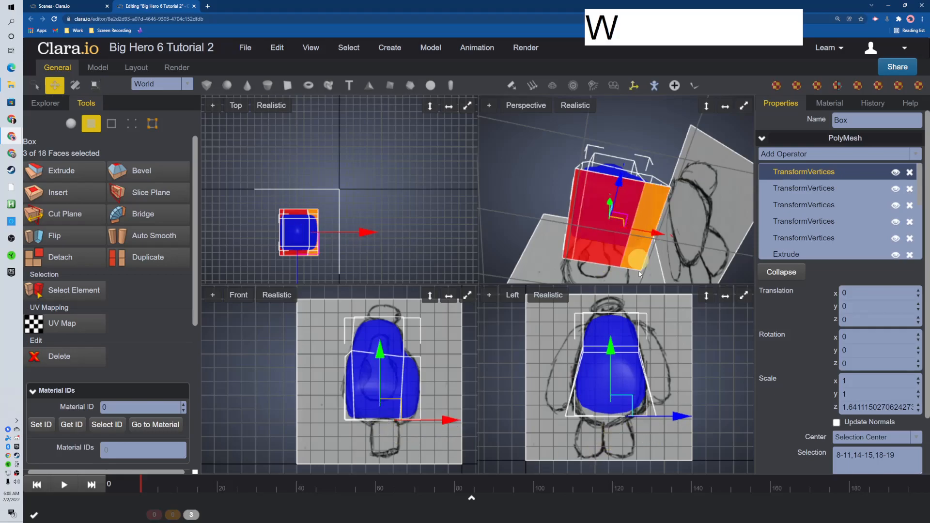
left_click(610, 345)
left_click_drag(610, 345, 610, 348)
left_click(677, 425)
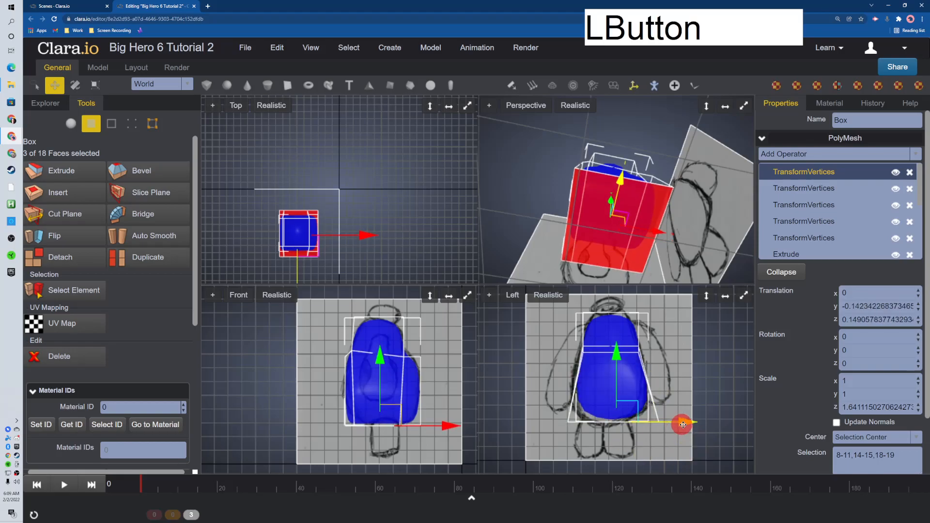
key("ctrl+z")
- Widen the three bottom faces to a Z scale of about 1.84 and lower them about 0.19
key("e")
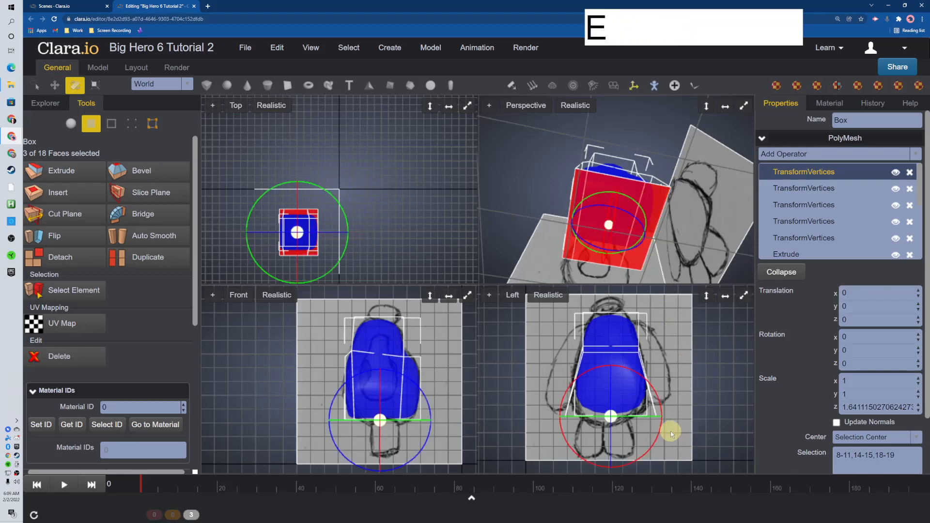
key("r")
left_click_drag(678, 420, 682, 416)
key("w")
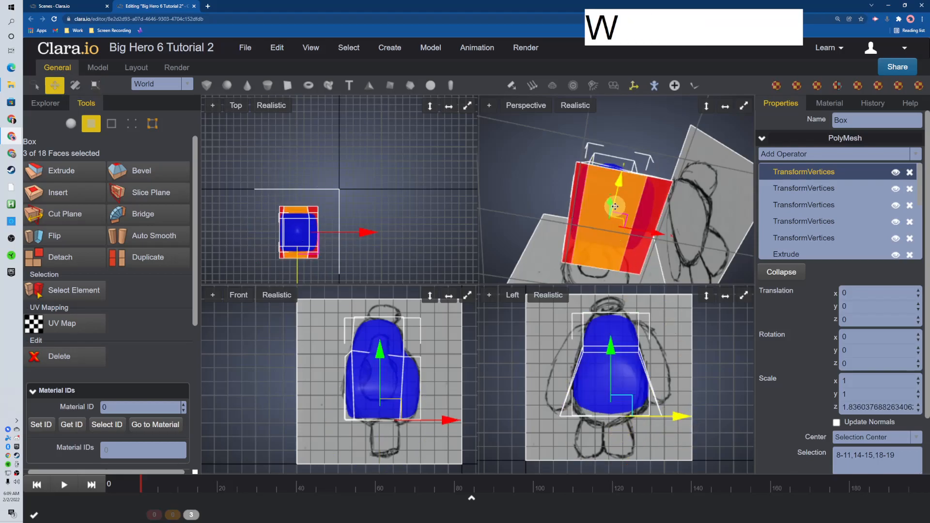
left_click_drag(611, 349, 612, 358)
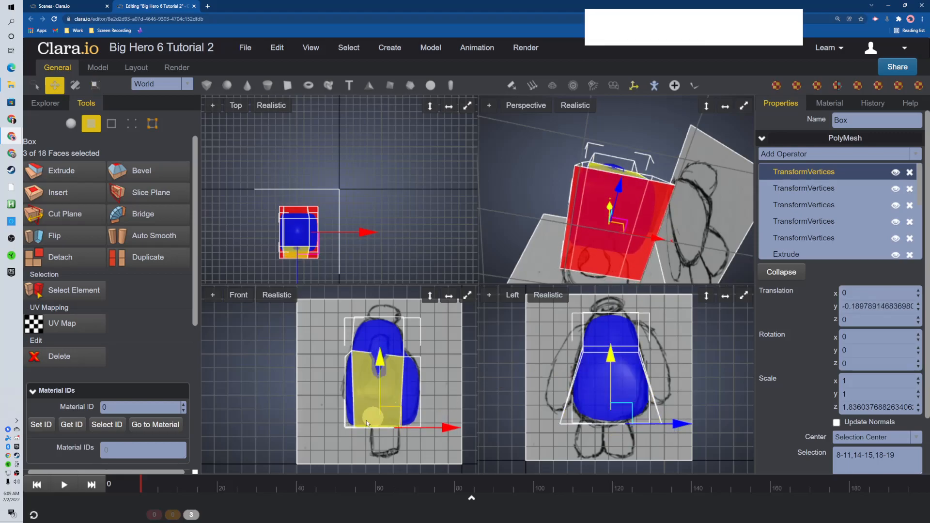
- Try to move the two bottom edges nearest the negative-X side together to round the lower corner
middle_click_drag(526, 183, 568, 226)
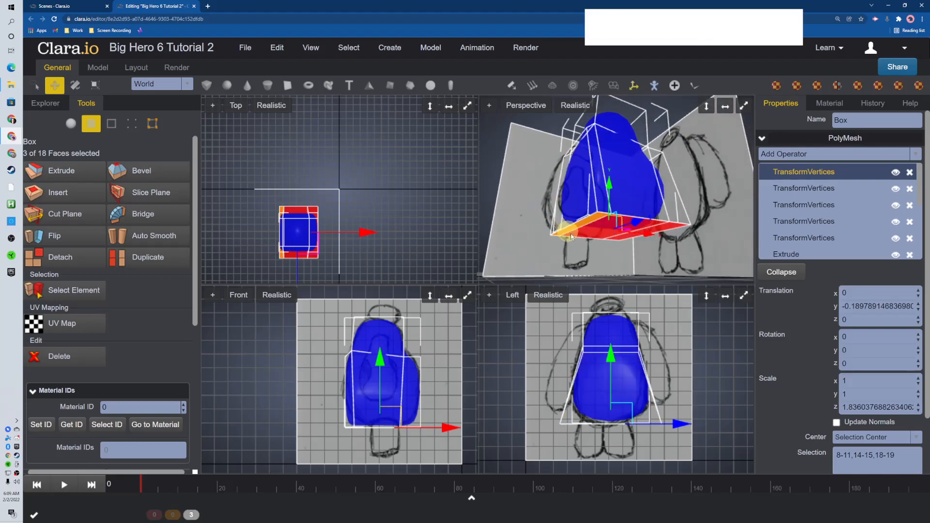
key("u")
left_click(571, 225)
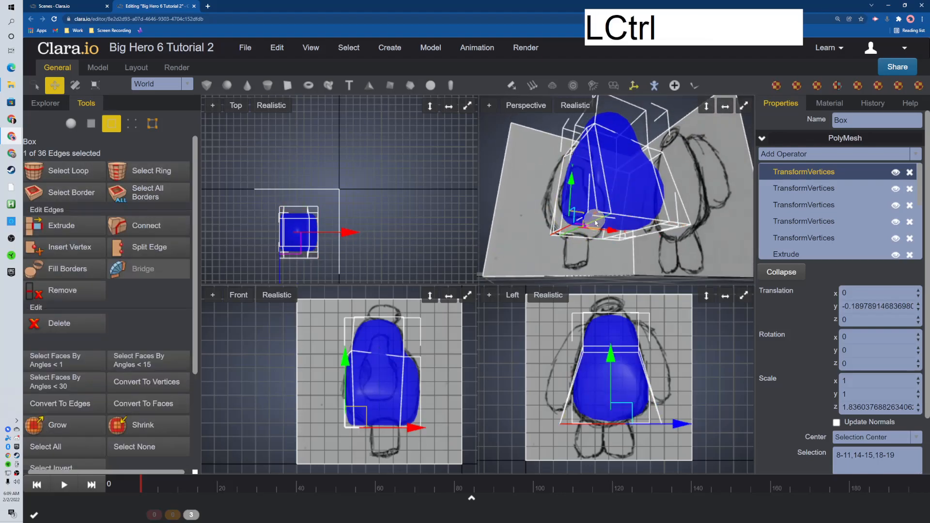
left_click(616, 233, "ctrl")
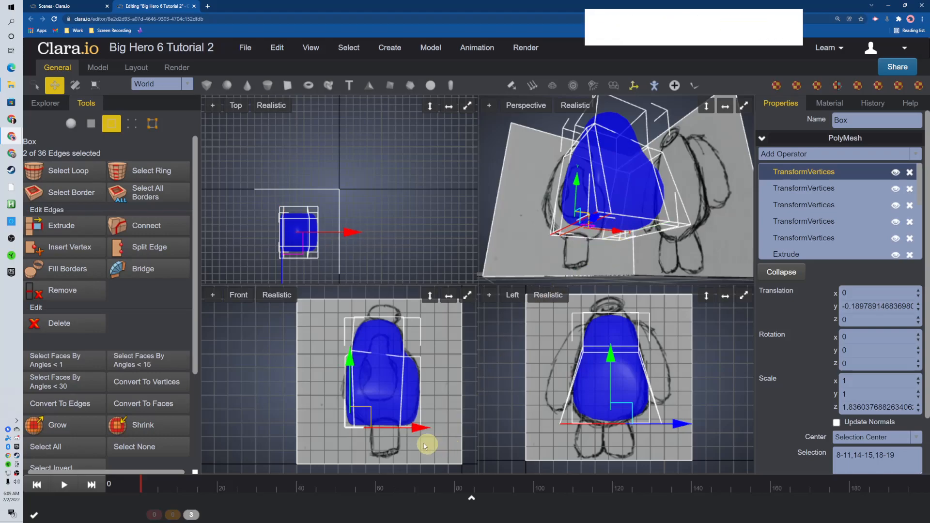
left_click_drag(416, 428, 376, 401)
left_click(371, 411)
key("ctrl+z")
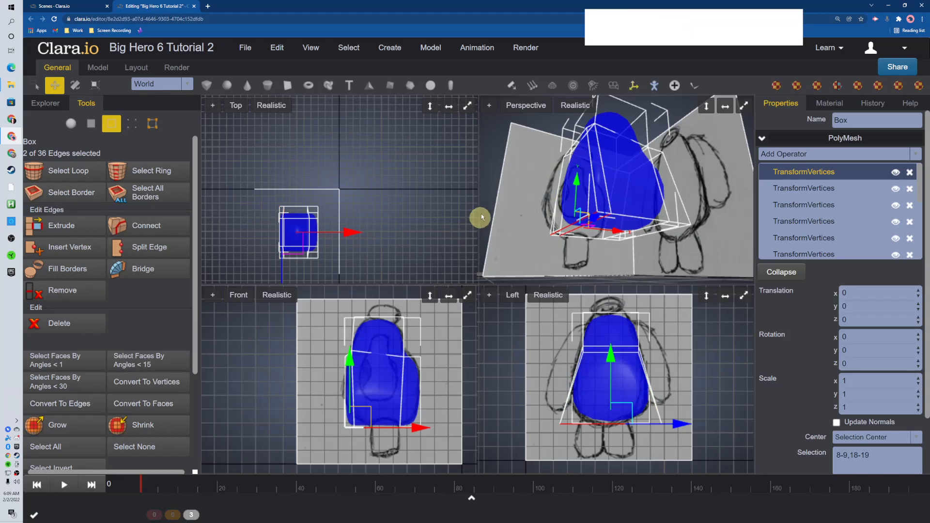
- Raise the outermost negative-X bottom edge about 0.57 and shift it about 0.08 toward negative X to round the lower corner
left_click(504, 199)
left_click(562, 226)
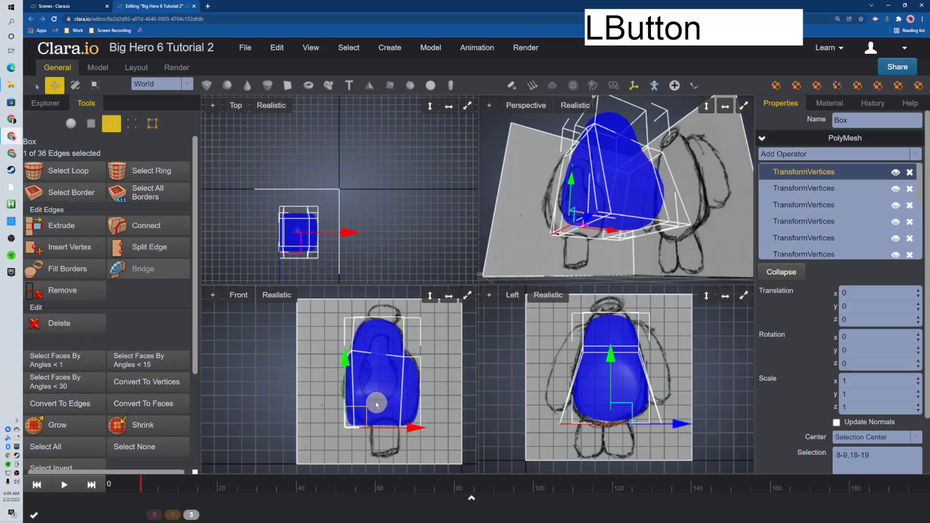
left_click_drag(366, 408, 363, 389)
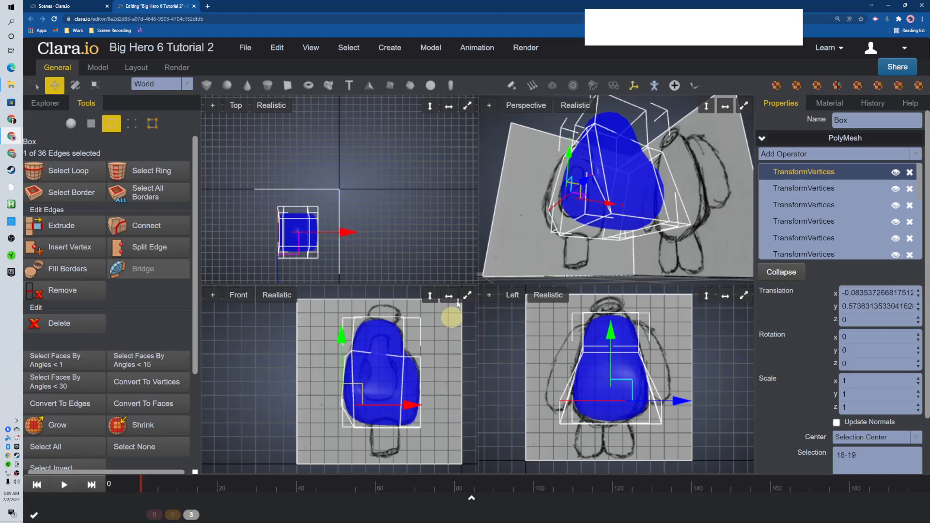
left_click(713, 353)
- Check the Mesh Smooth Preview slide in the Google Slides tutorial presentation and return to Clara.io
key("alt+Tab")
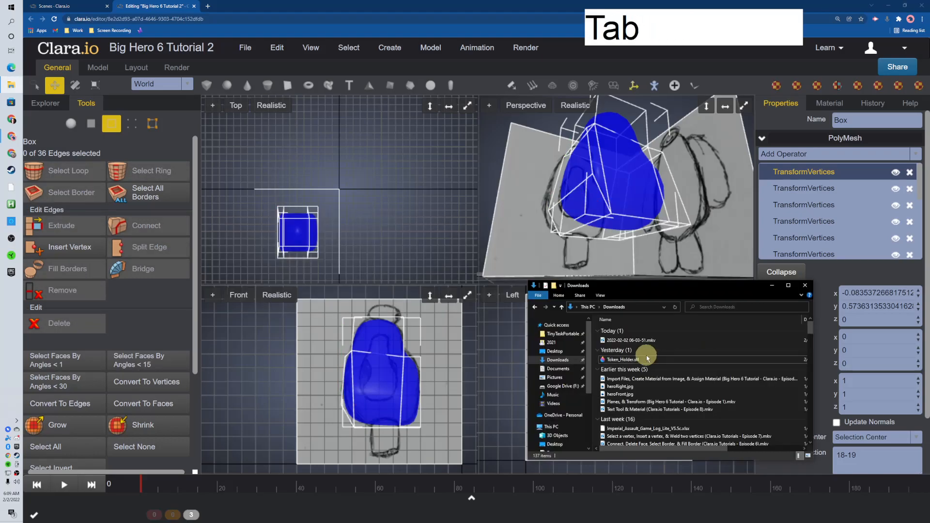
left_click(692, 268, "alt")
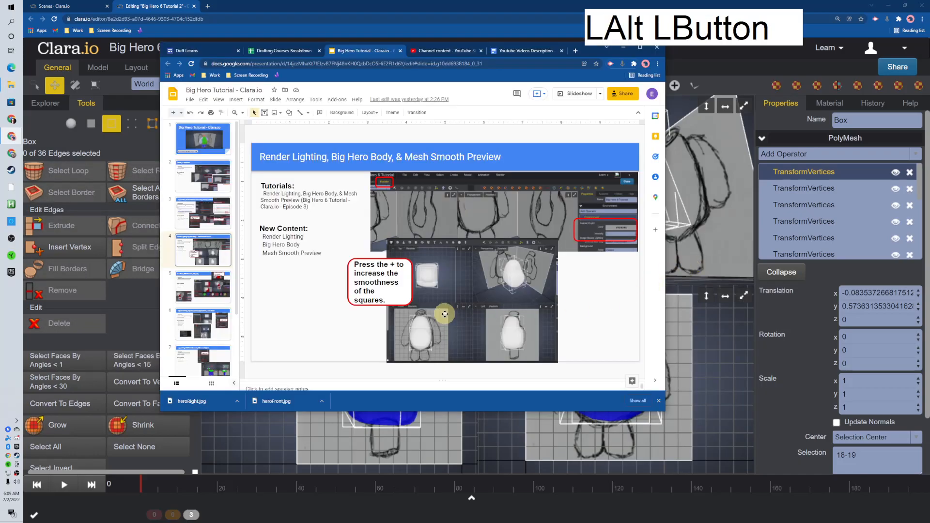
key("alt+Tab")
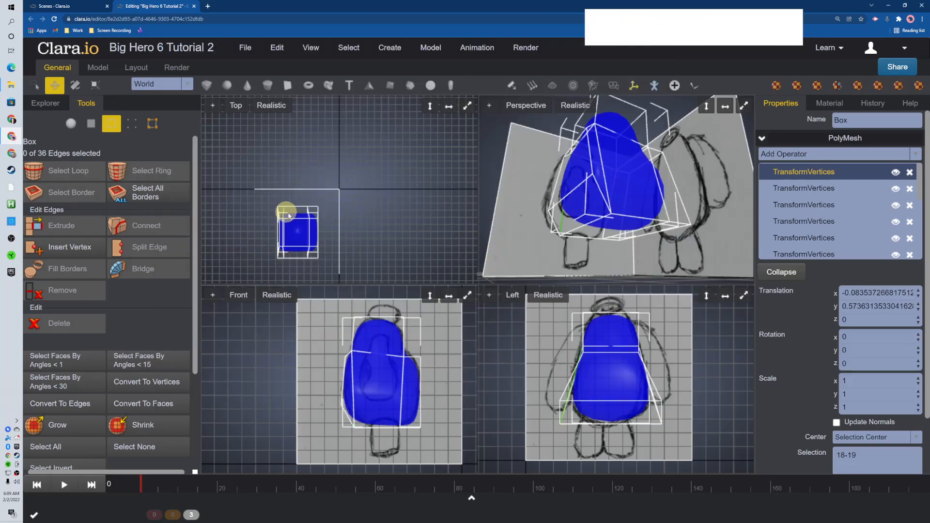
- Select the whole box and compare its unsmoothed and smoothed mesh previews against the drawings, leaving the smoothing on
key("y")
key("t")
left_click(643, 175)
key("minus")
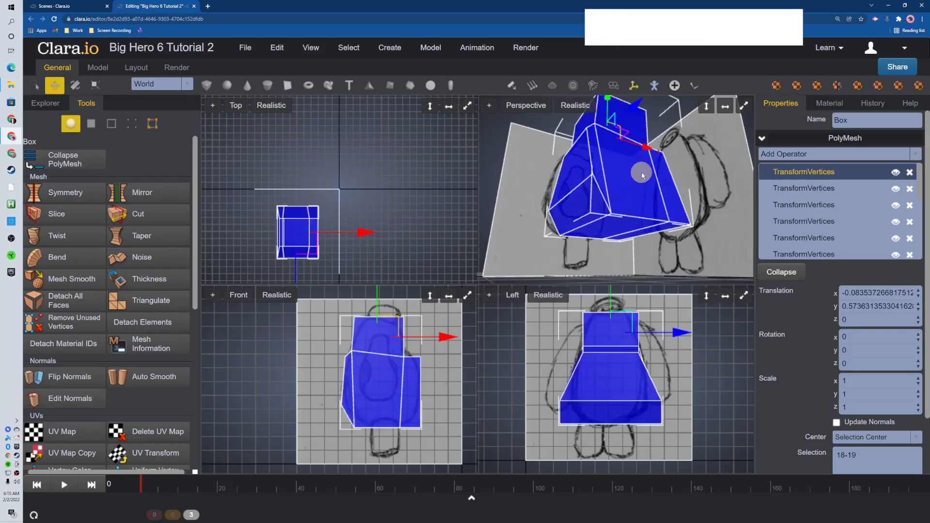
key("equal")
key("equal")
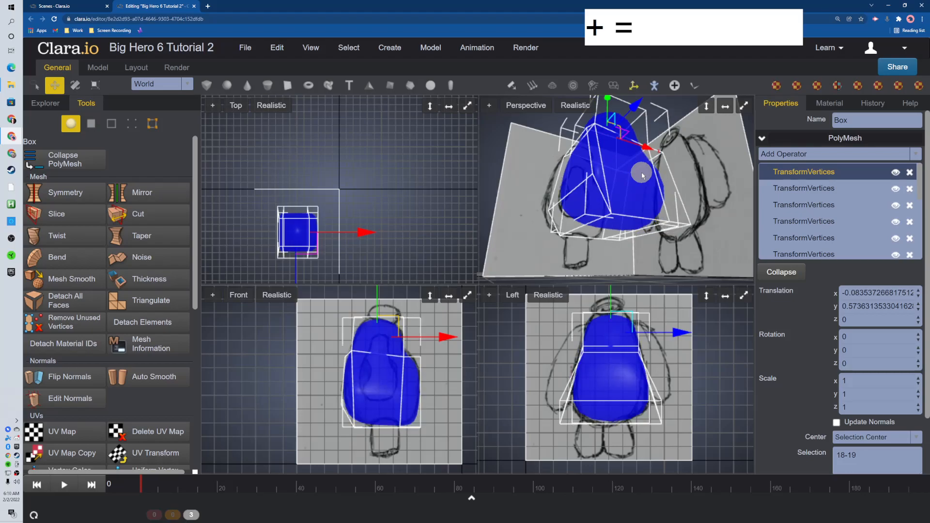
key("equal")
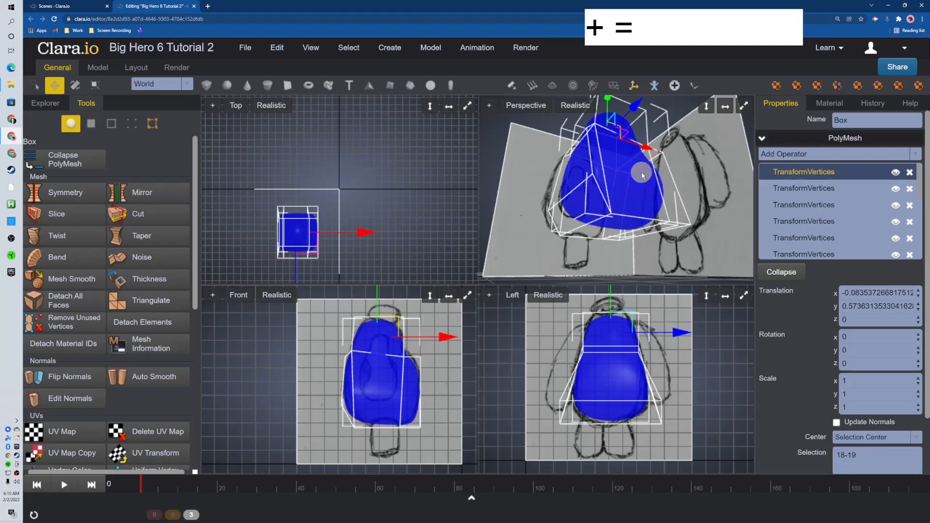
key("minus")
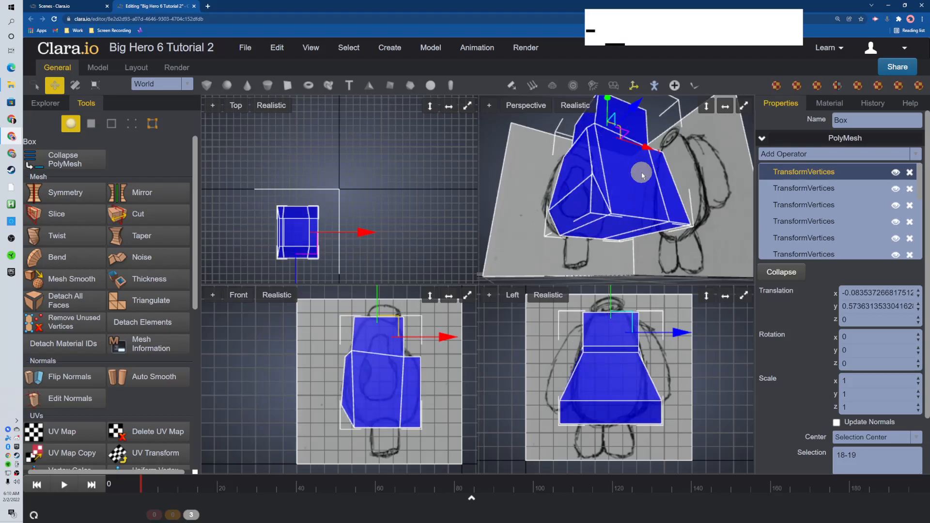
key("equal")
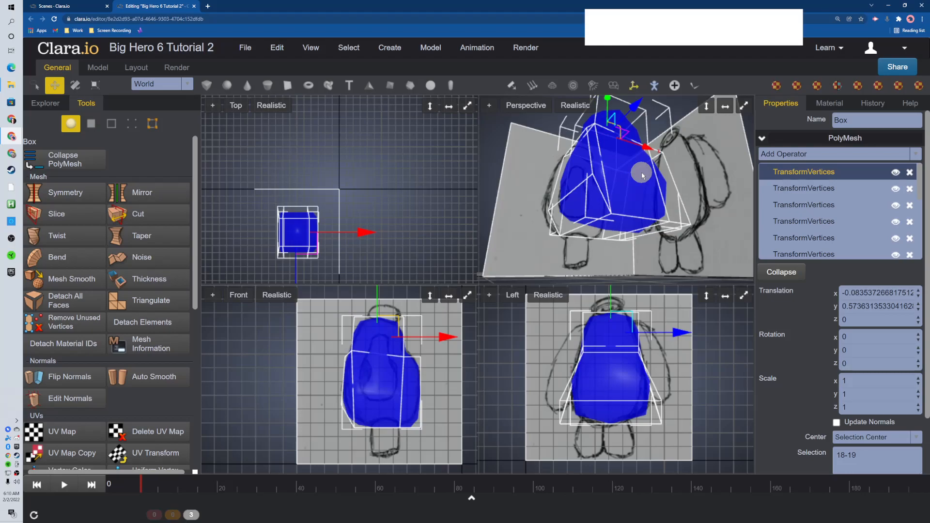
key("equal")
key("equal")
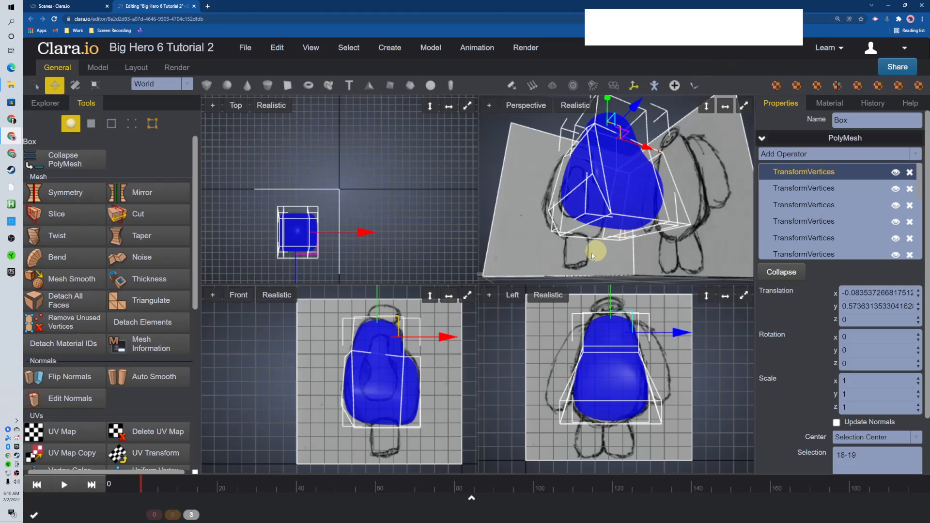
scroll(622, 258, "down", 5)
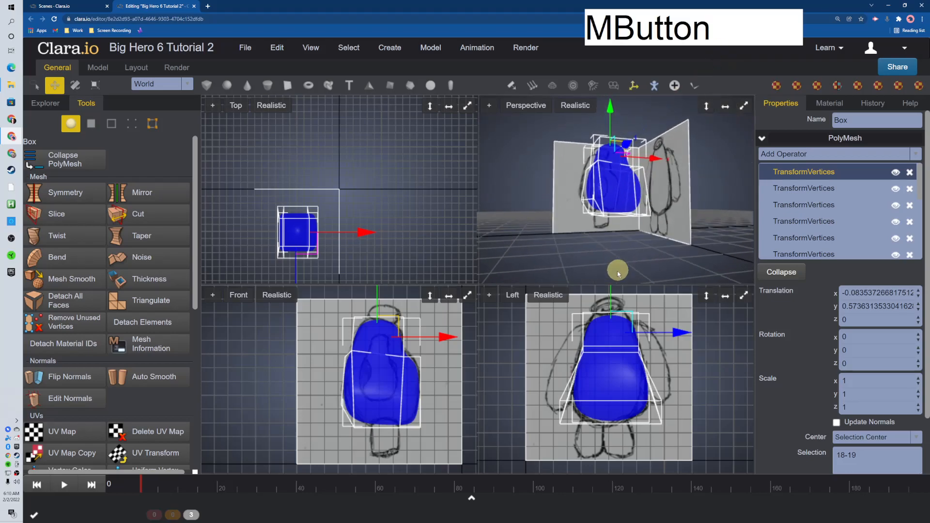